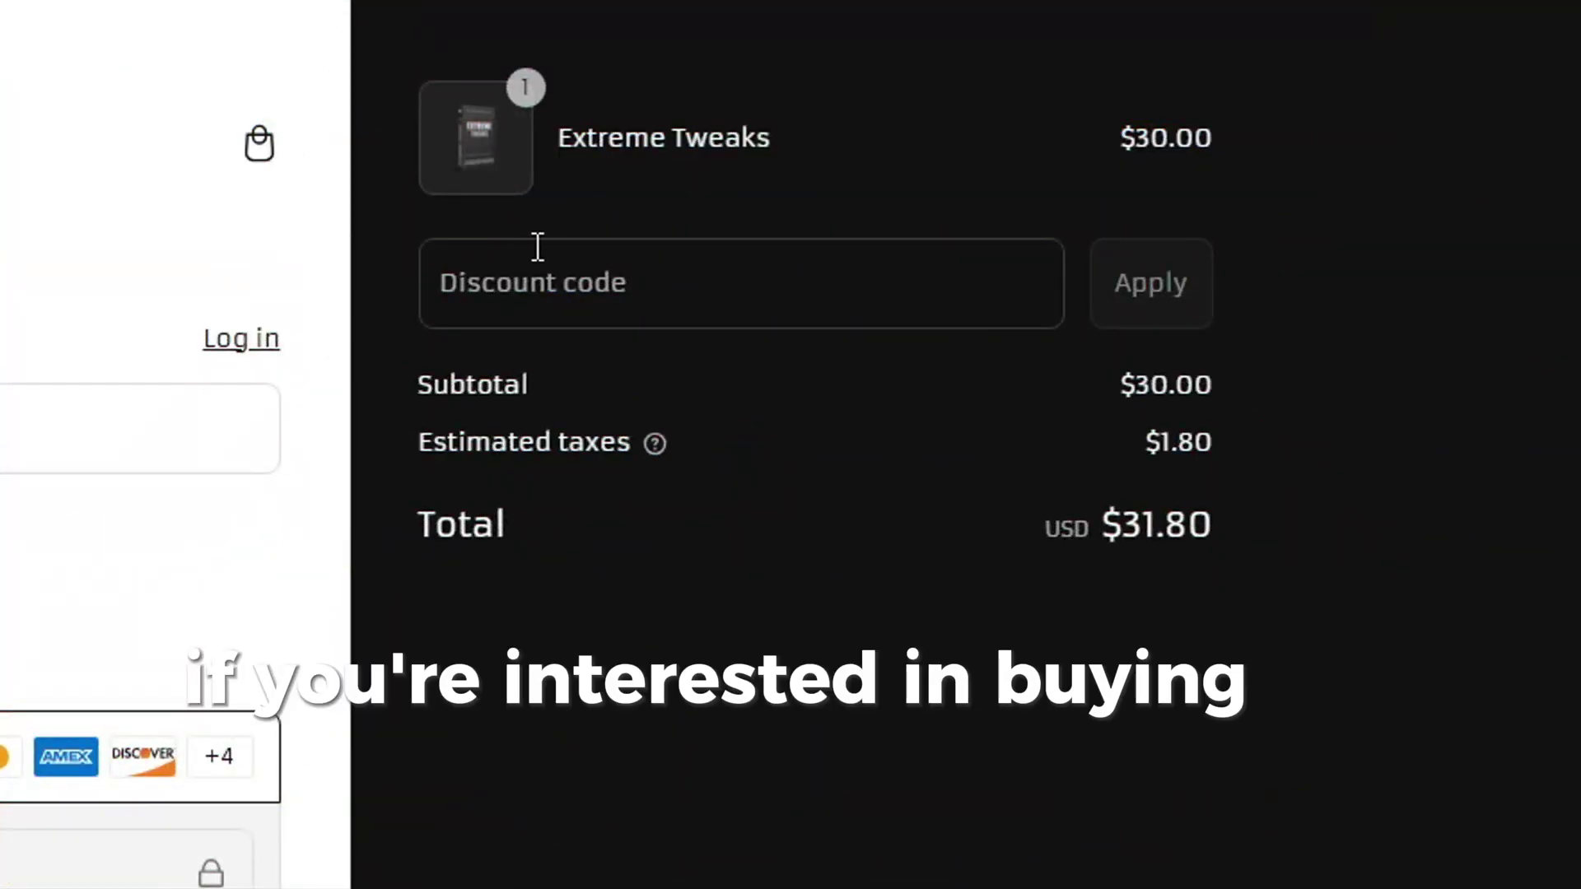
Apply the discount code YT15 to the Risxn Tweaks checkout
{"action": "left_click", "coordinate": [532, 264]}
{"action": "type", "text": "YT15"}
{"action": "left_click", "coordinate": [1130, 316]}
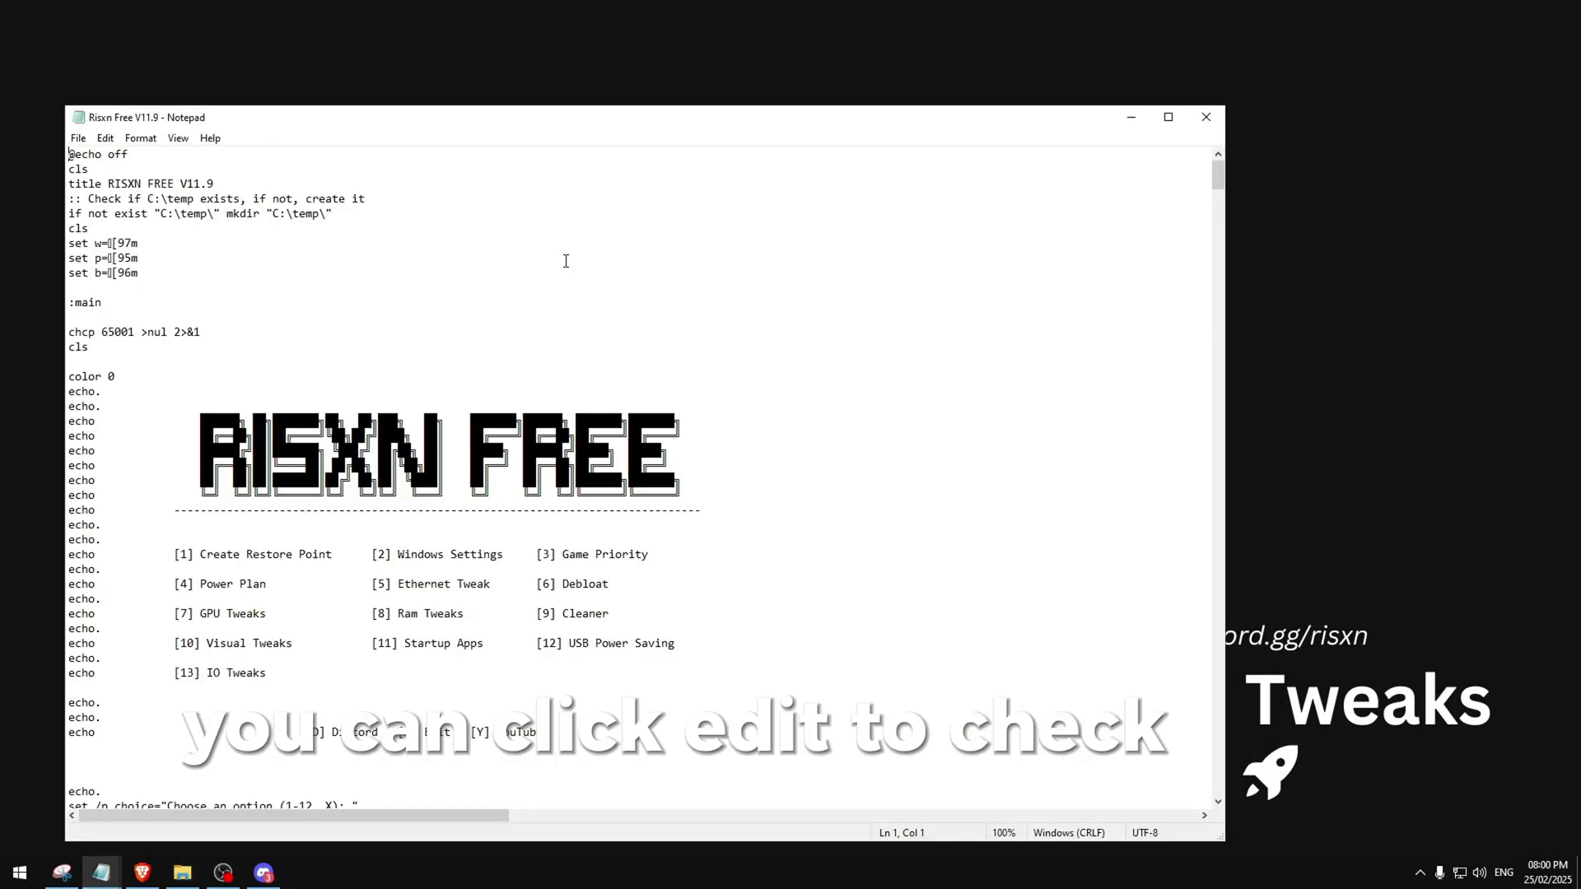
Close the Notepad preview and run Risxn Free V11.9 as administrator
{"action": "left_click", "coordinate": [1206, 117]}
{"action": "right_click", "coordinate": [572, 227]}
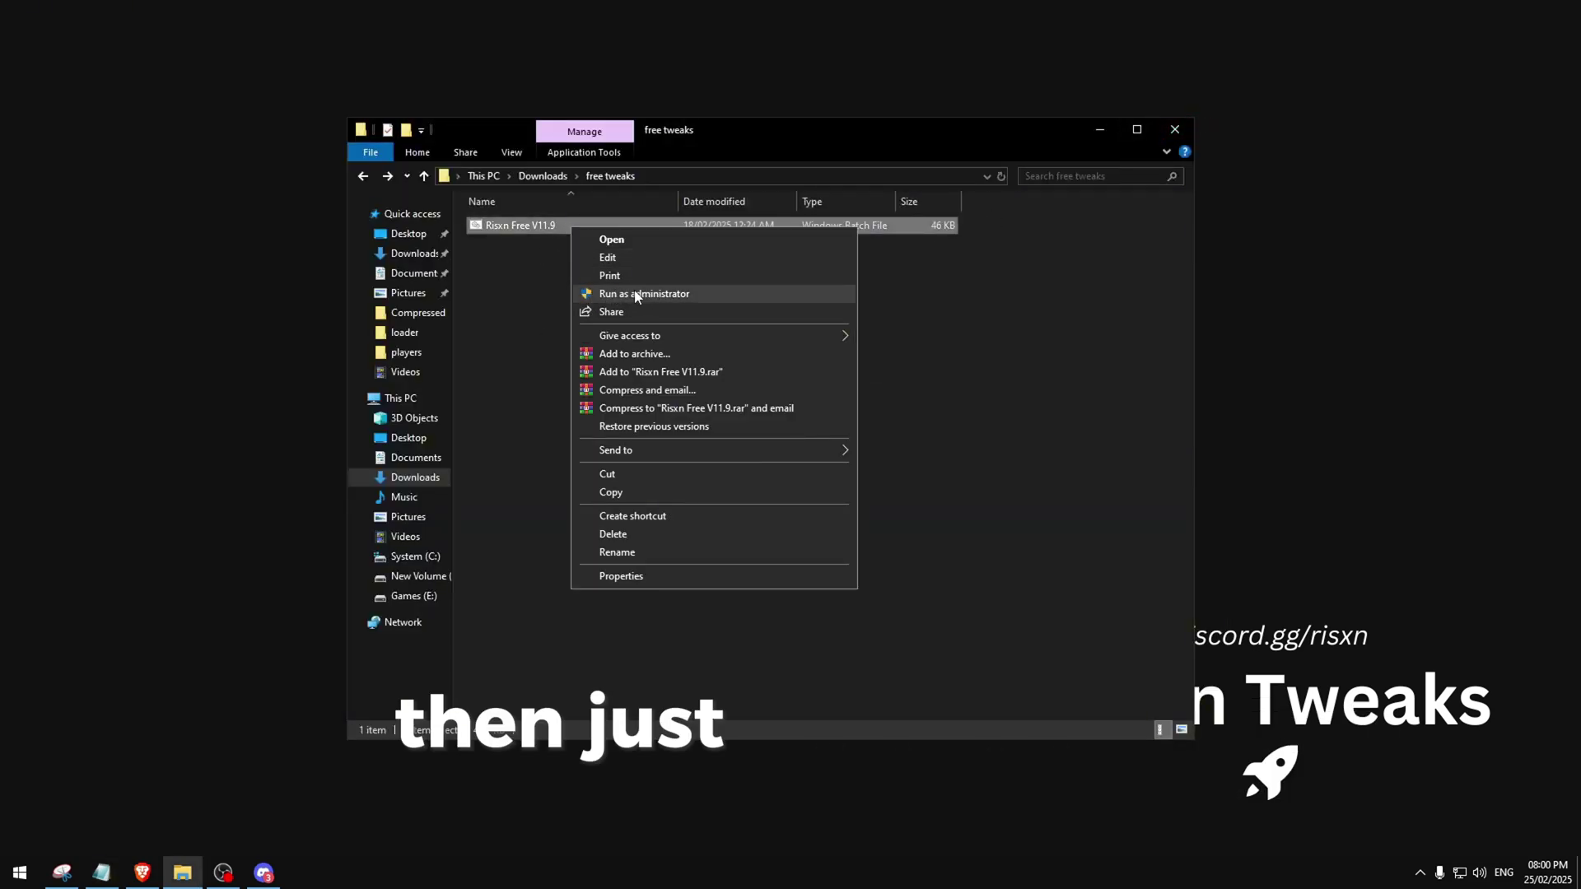
{"action": "left_click", "coordinate": [668, 296]}
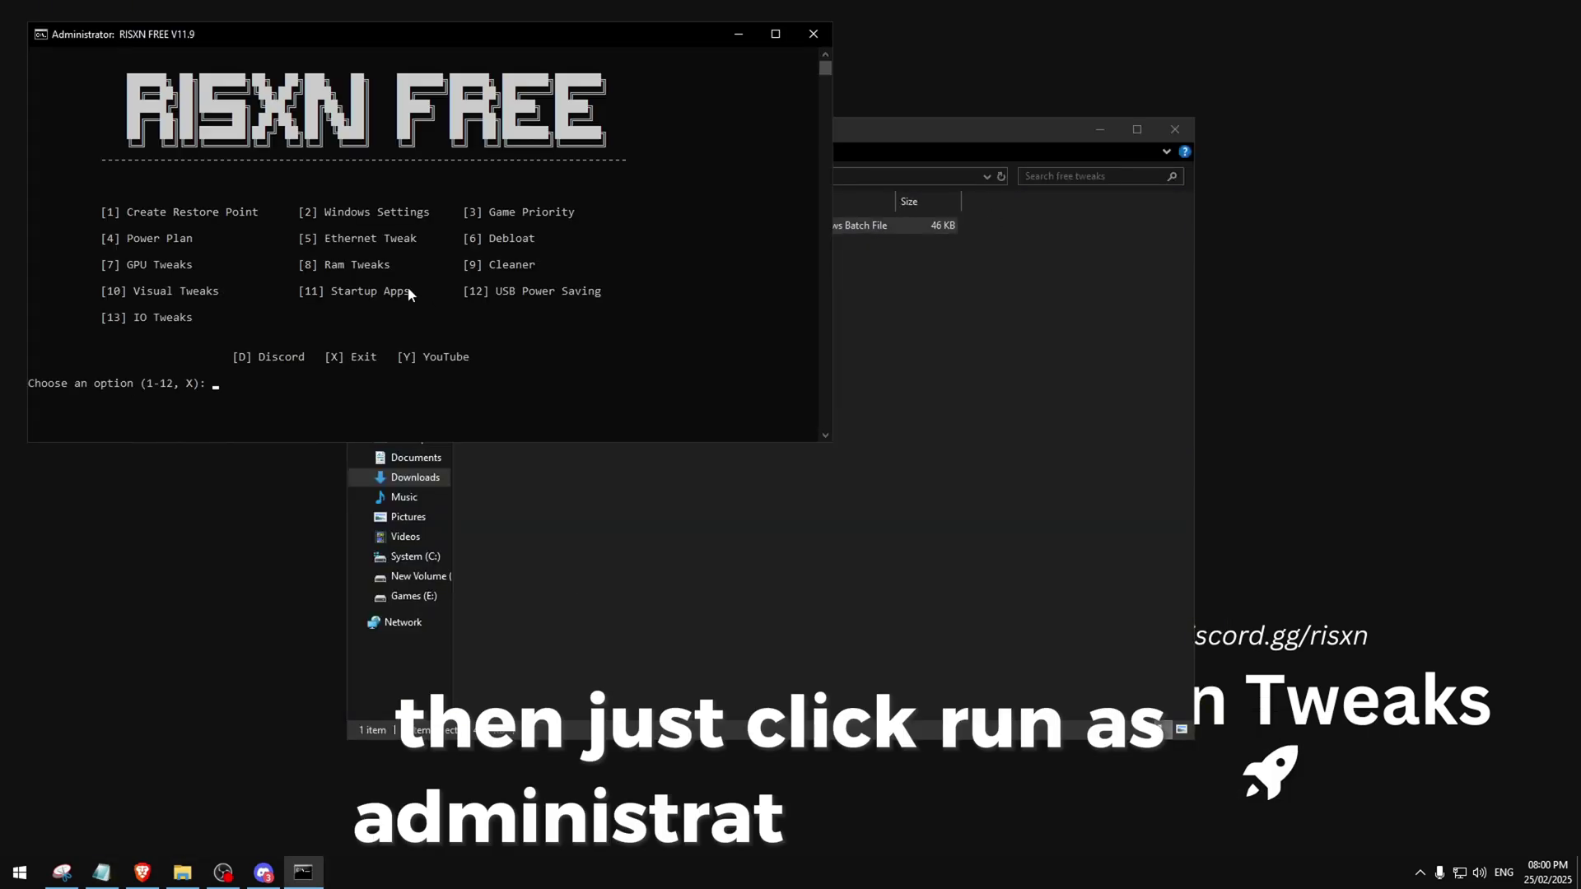
Maximize the console and apply all Windows Settings tweaks (option 2), disabling Game DVR
{"action": "left_click", "coordinate": [775, 33]}
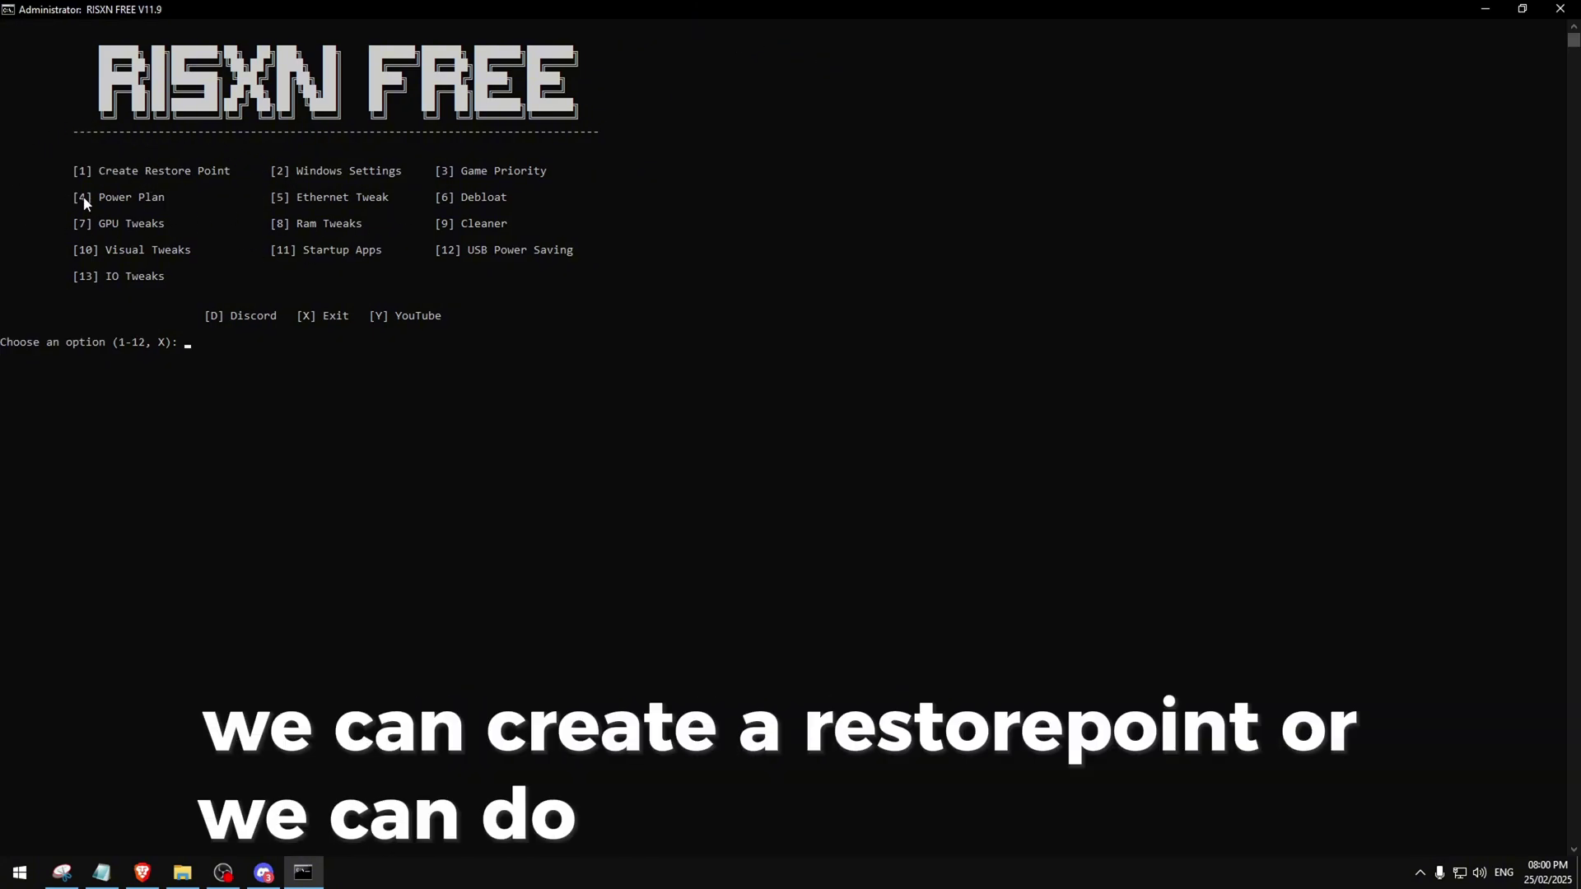
{"action": "type", "text": "1"}
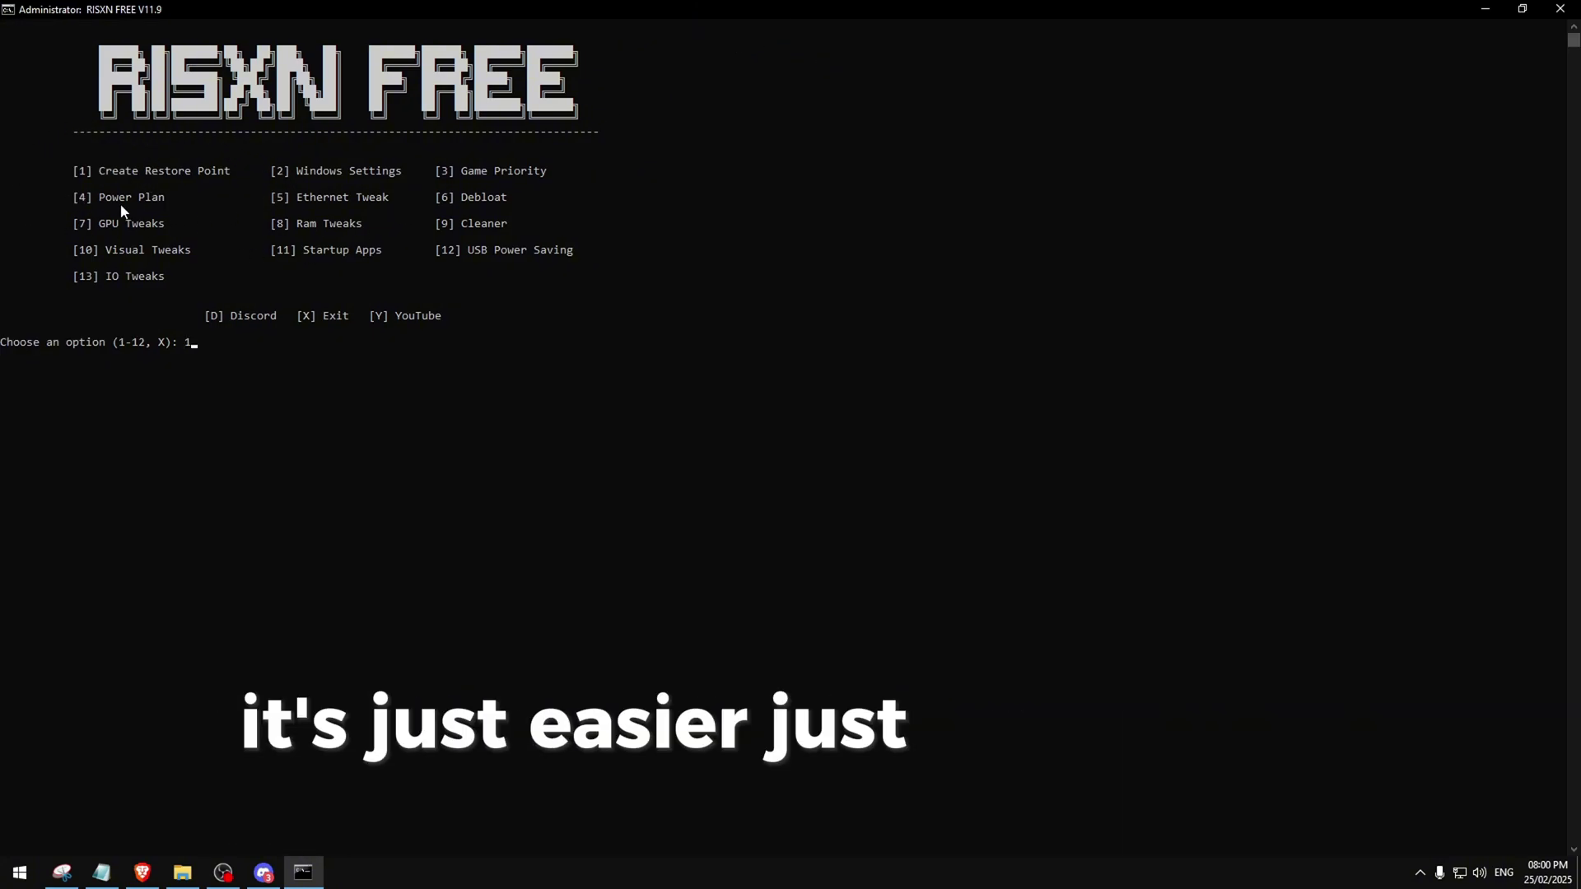
{"action": "key", "text": "BackSpace"}
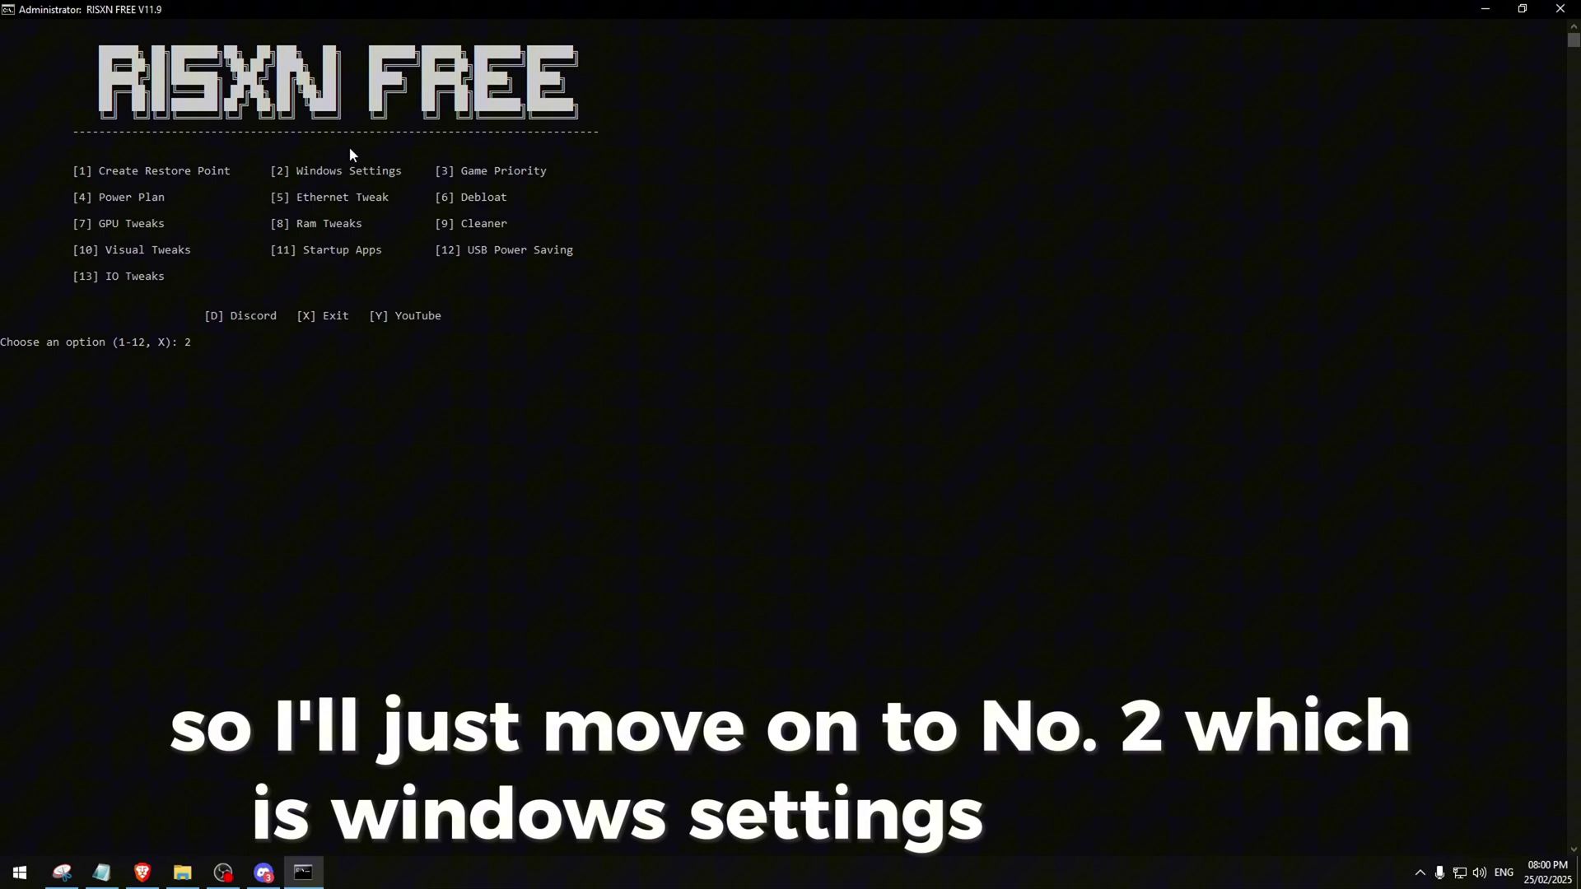
{"action": "type", "text": "2"}
{"action": "key", "text": "Return"}
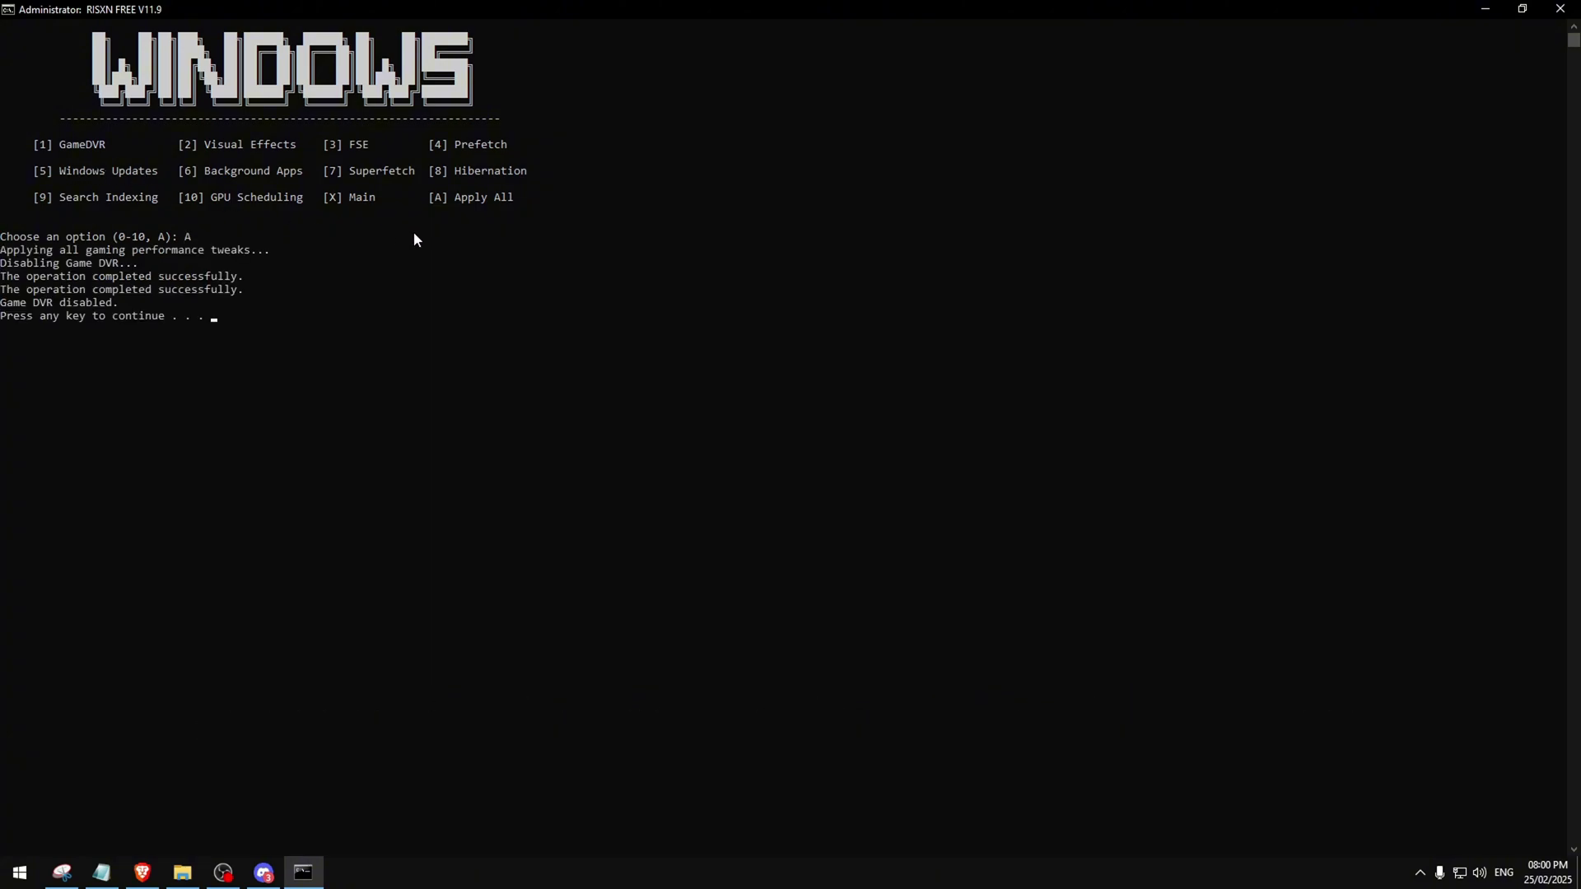
{"action": "key", "text": "Return"}
Return to the main menu and give Call of Duty high priority via option 3
{"action": "type", "text": "X"}
{"action": "key", "text": "Return"}
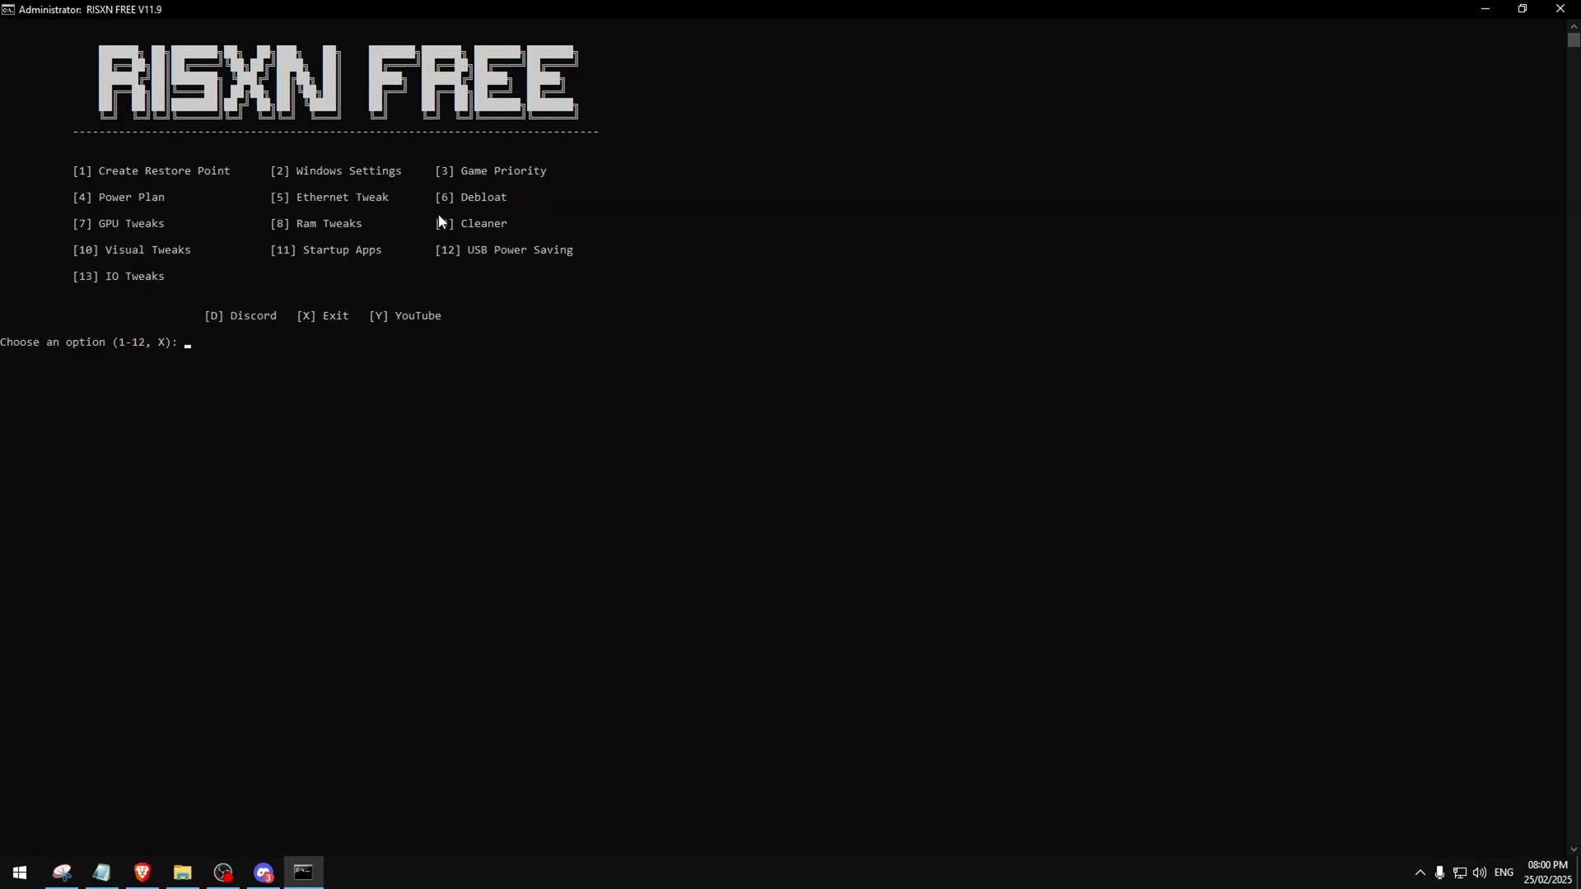
{"action": "type", "text": "3"}
{"action": "key", "text": "Return"}
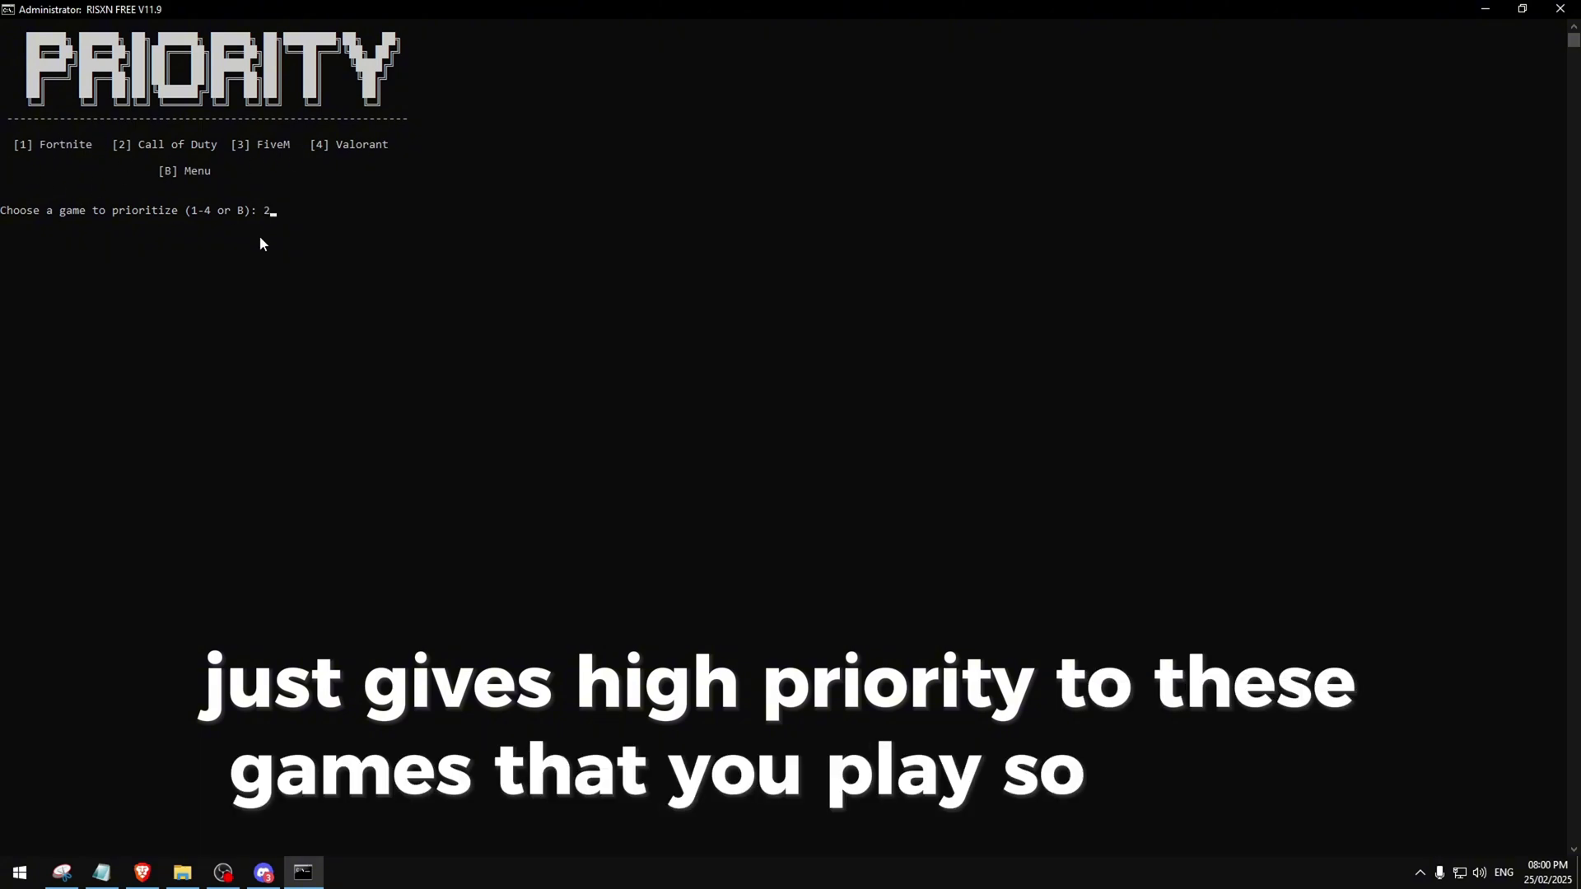
{"action": "type", "text": "2"}
{"action": "key", "text": "Return"}
In Power Plan, enable Ultimate Performance and apply the minimum processor state setting
{"action": "key", "text": "Return"}
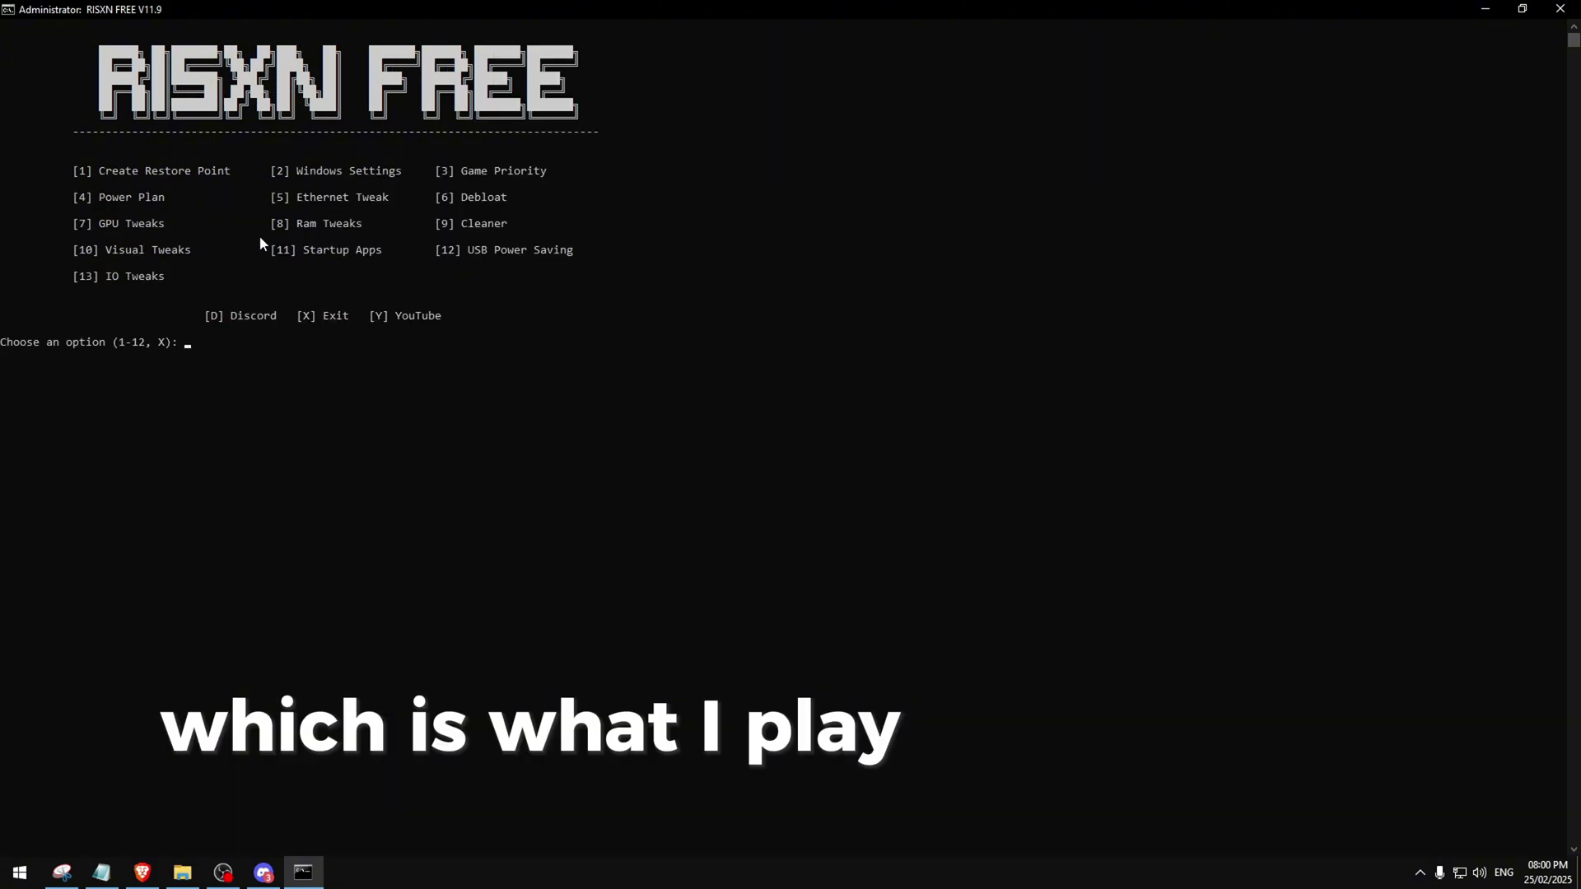
{"action": "type", "text": "4"}
{"action": "key", "text": "Return"}
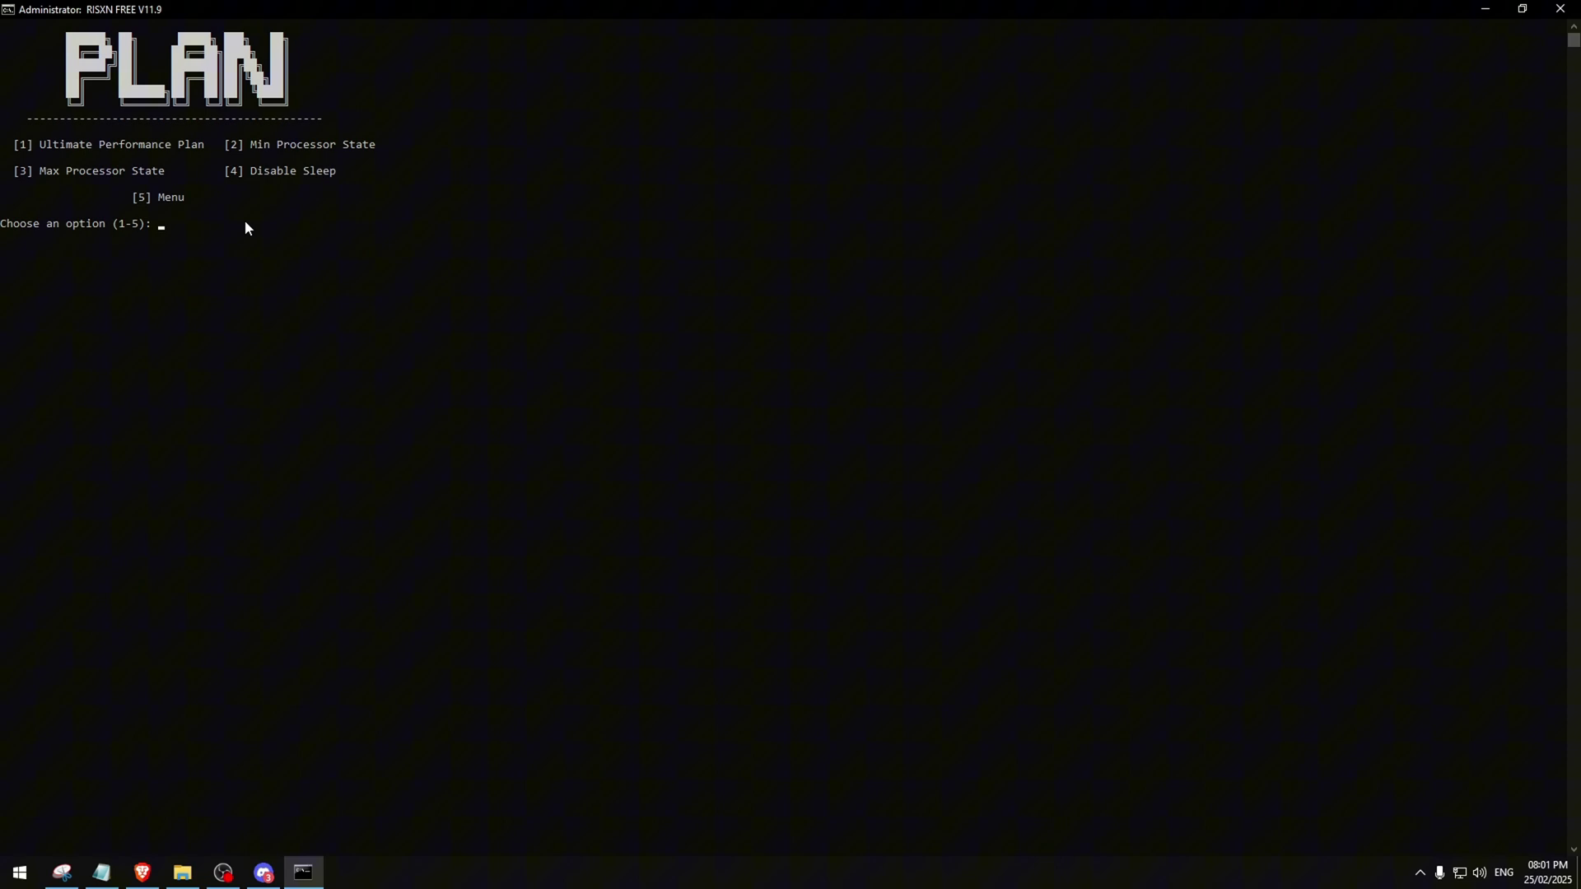
{"action": "key", "text": "Return"}
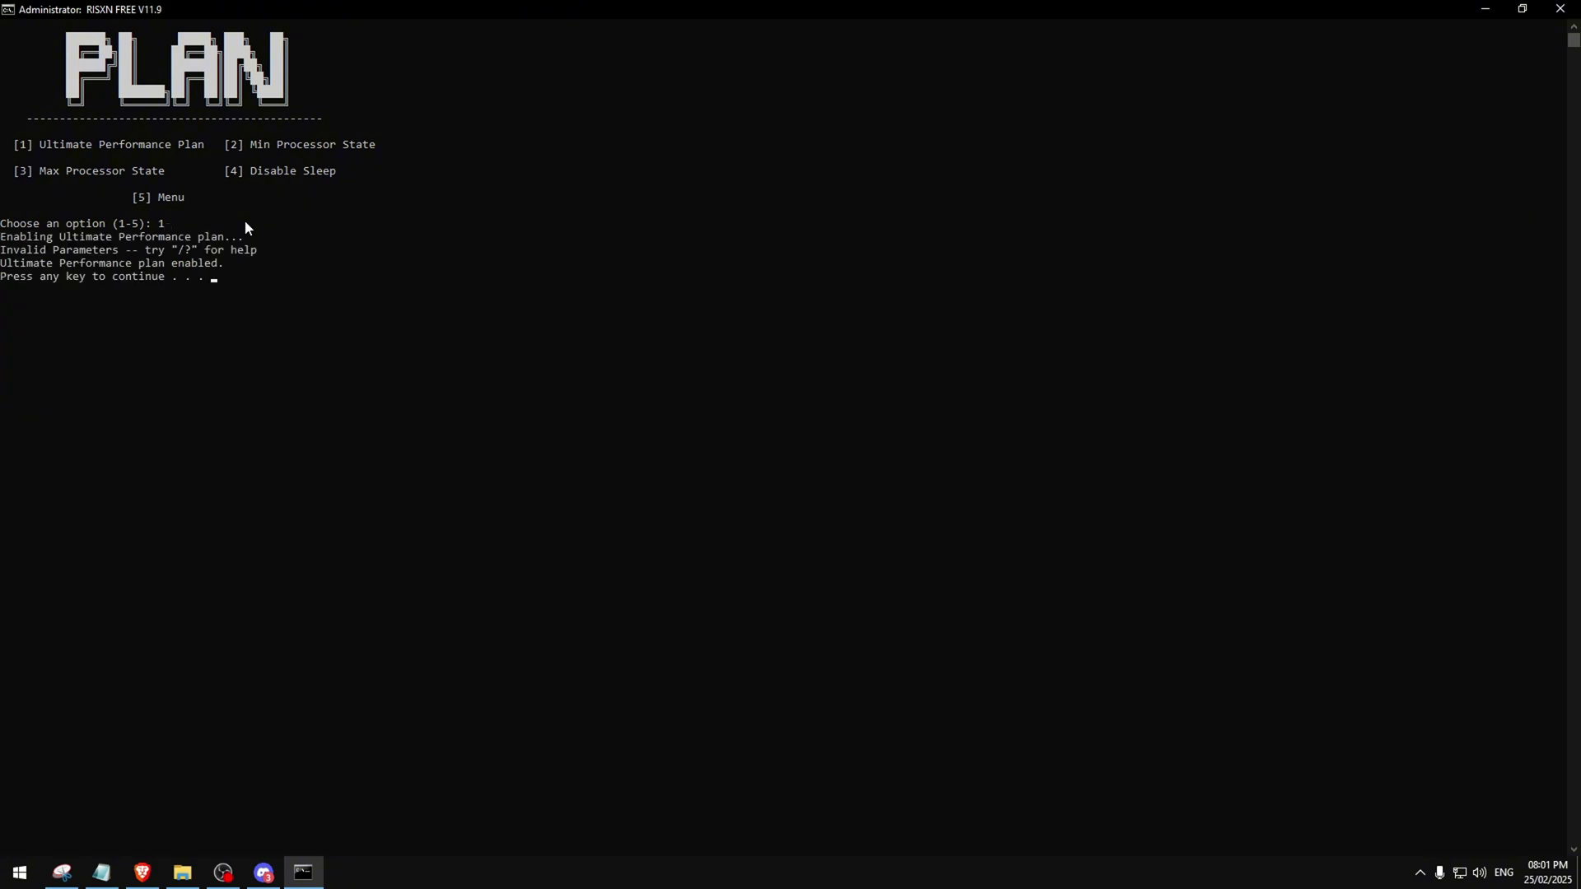
{"action": "key", "text": "Return"}
{"action": "type", "text": "2"}
{"action": "key", "text": "Return"}
Set maximum processor state to 100, disable sleep, and return to the main menu
{"action": "key", "text": "Return"}
{"action": "type", "text": "3"}
{"action": "key", "text": "Return"}
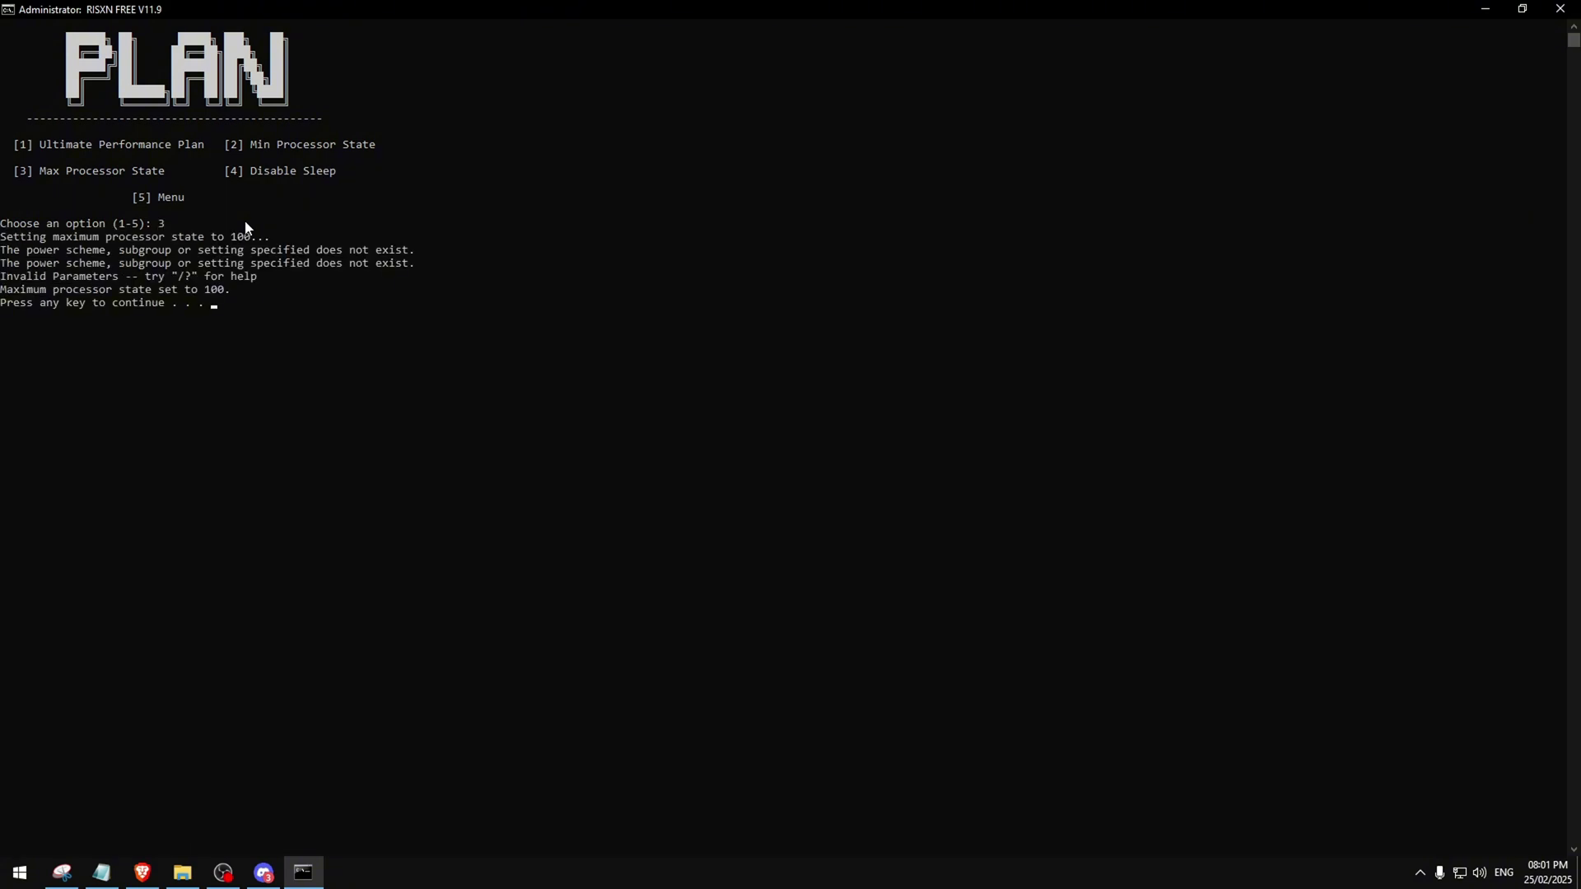
{"action": "key", "text": "Return"}
{"action": "type", "text": "4"}
{"action": "key", "text": "Return"}
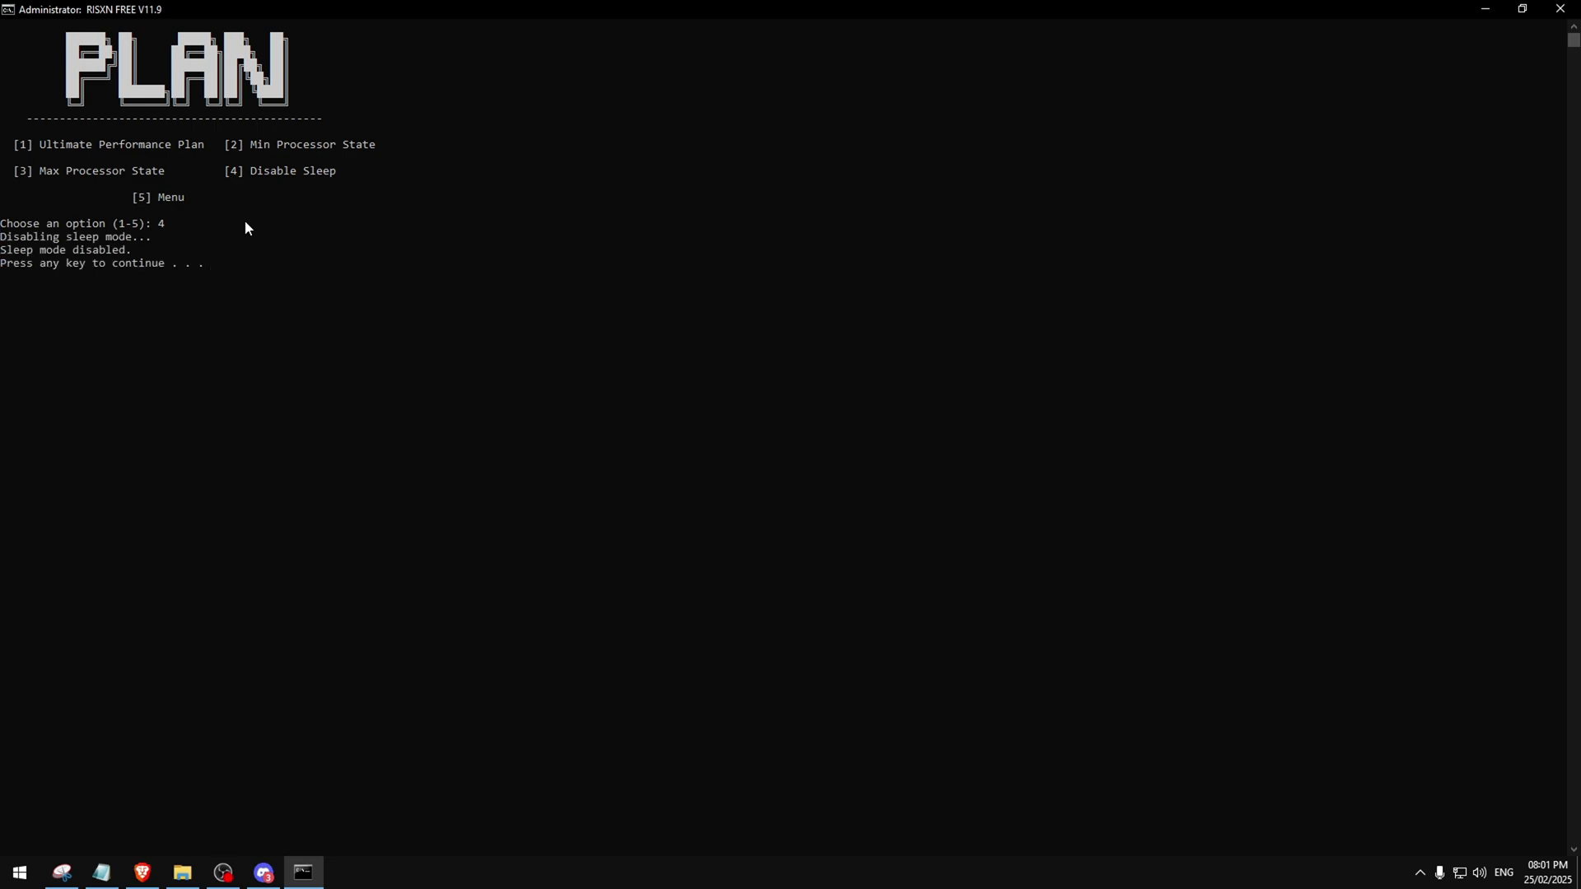
{"action": "key", "text": "Return"}
{"action": "type", "text": "5"}
{"action": "key", "text": "Return"}
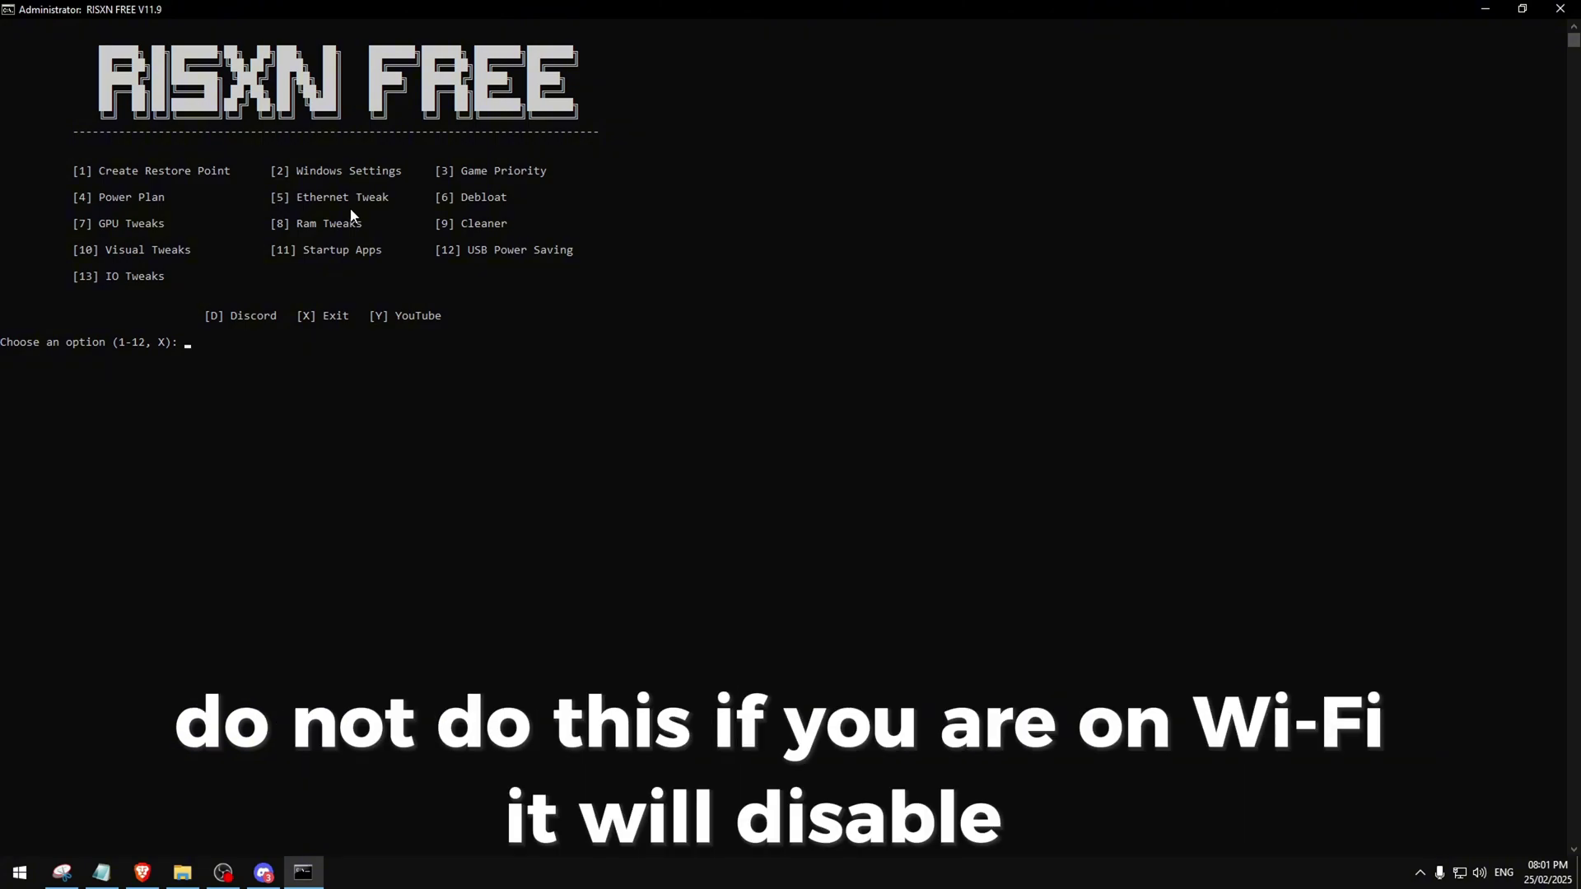
Run the Ethernet Tweak (option 5) and close the Local Group Policy Editor
{"action": "type", "text": "5"}
{"action": "key", "text": "Return"}
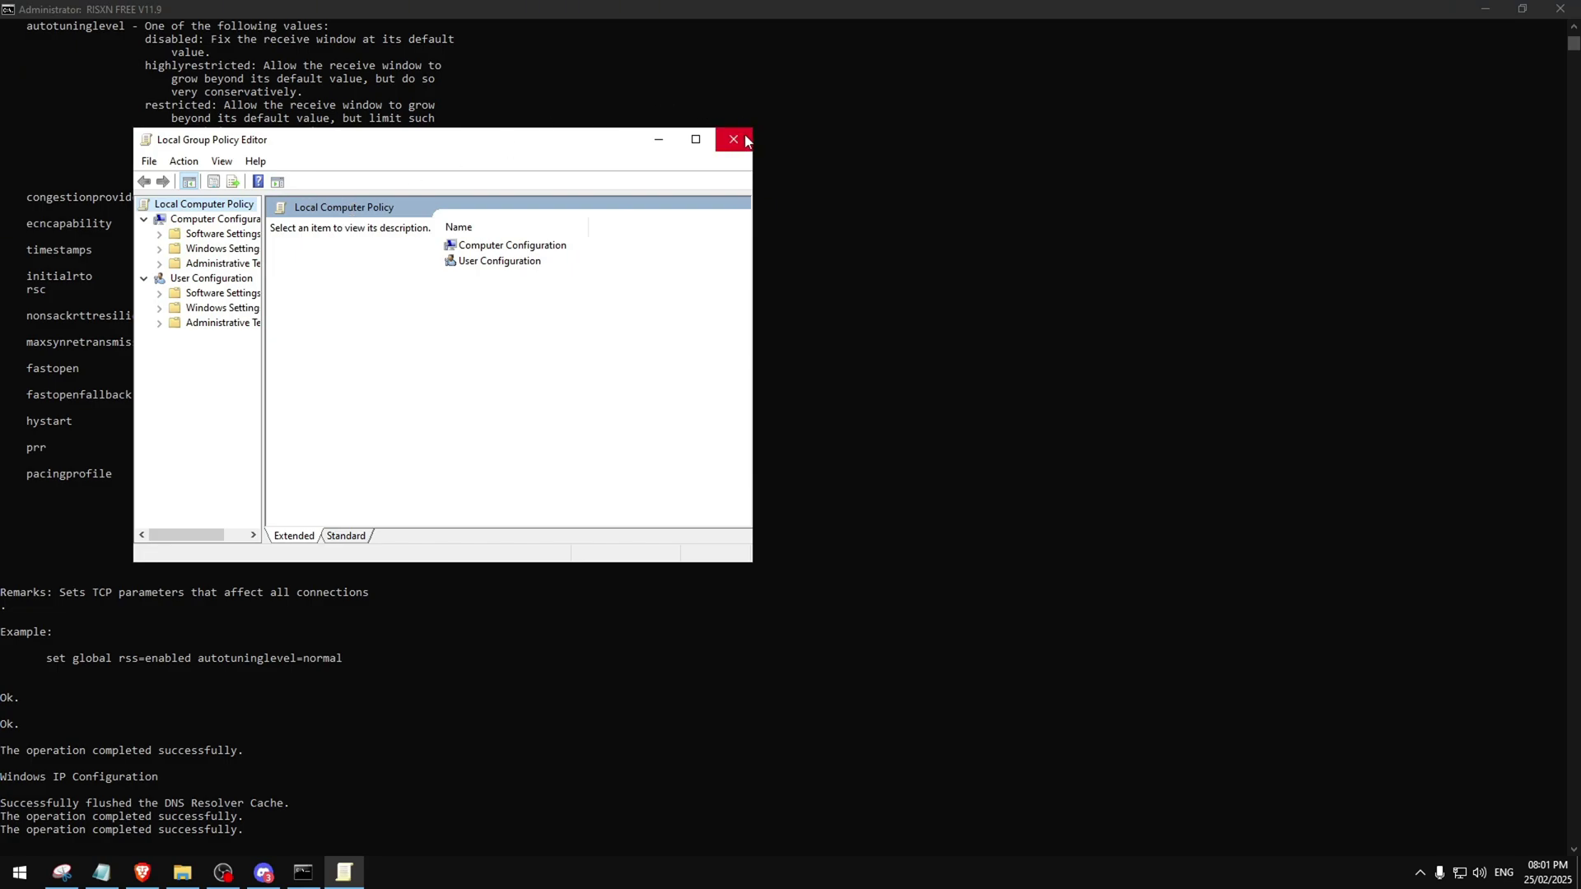
{"action": "left_click", "coordinate": [746, 138]}
{"action": "key", "text": "Return"}
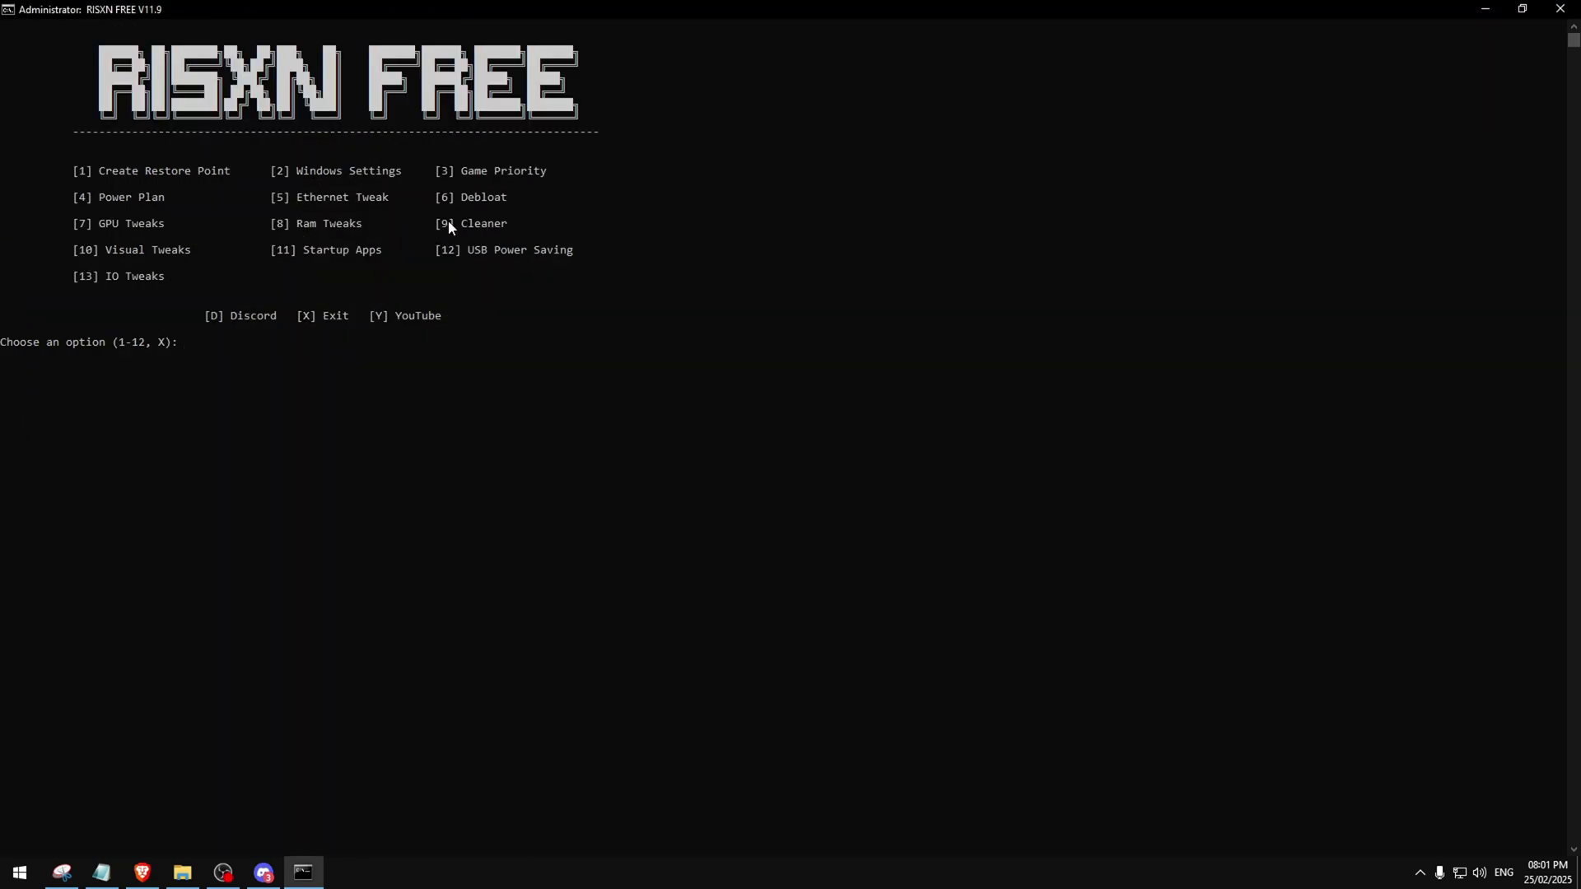
Open Debloat (option 6), view the apps it would uninstall, then exit with x
{"action": "type", "text": "6"}
{"action": "key", "text": "Return"}
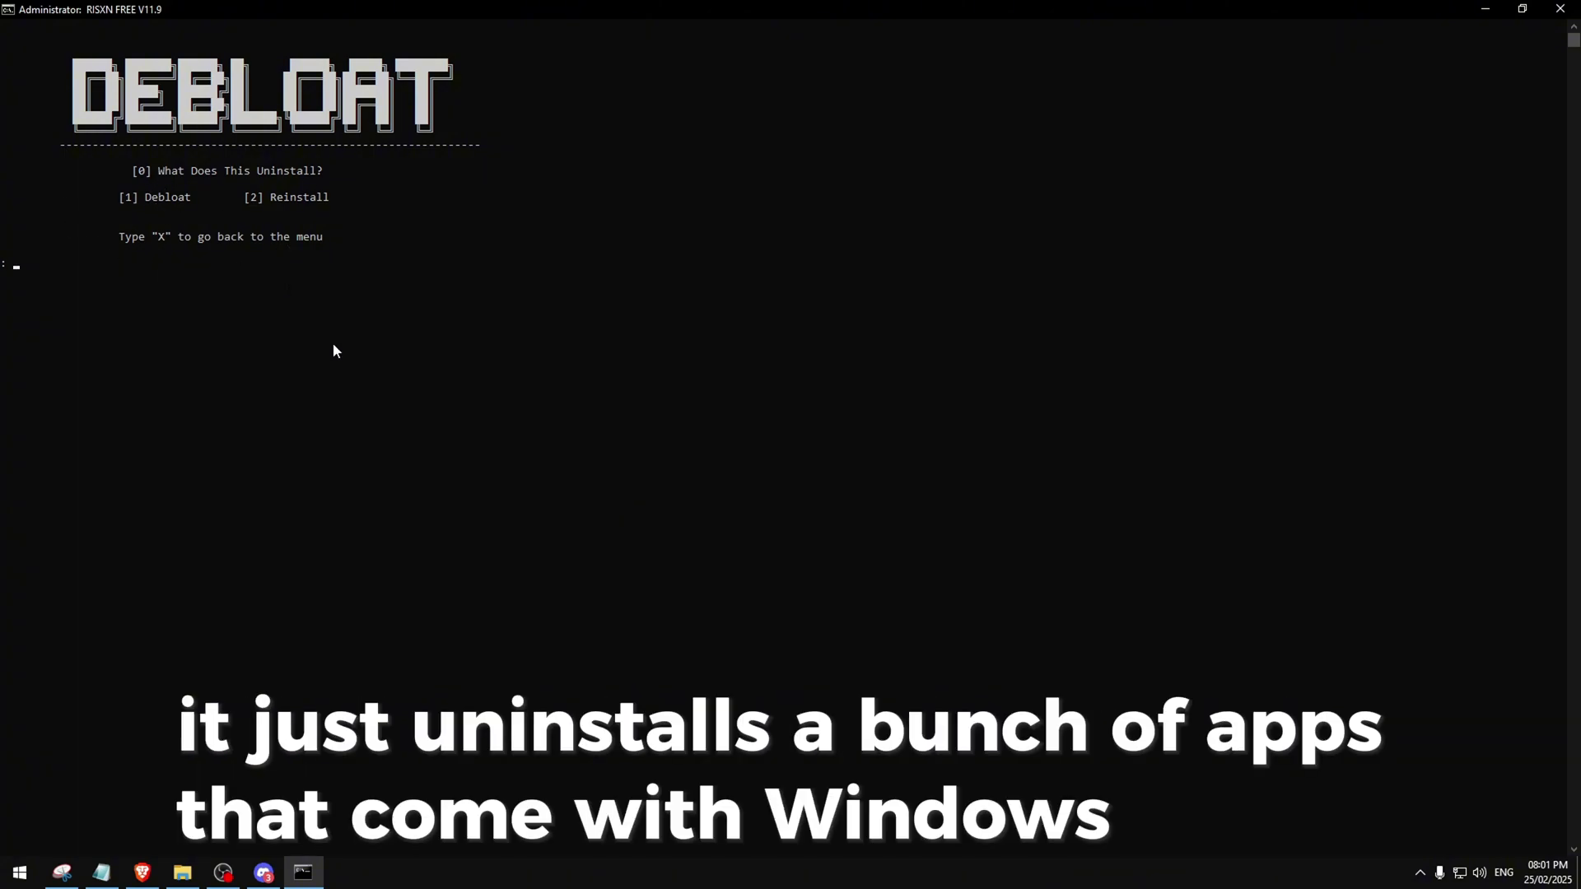
{"action": "type", "text": "0"}
{"action": "key", "text": "Return"}
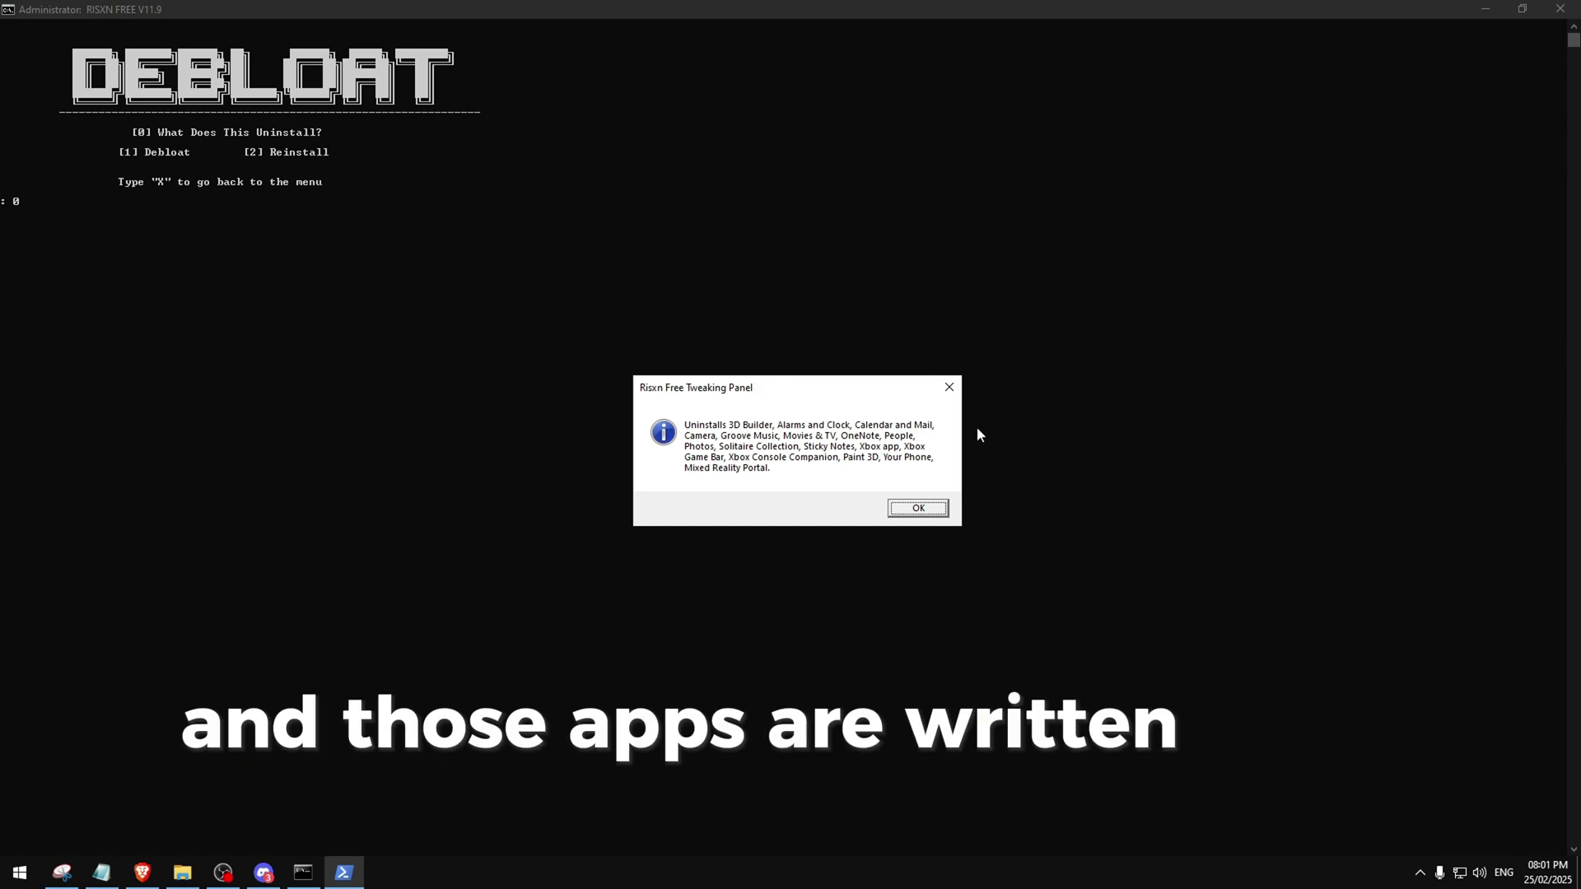
{"action": "left_click", "coordinate": [929, 510]}
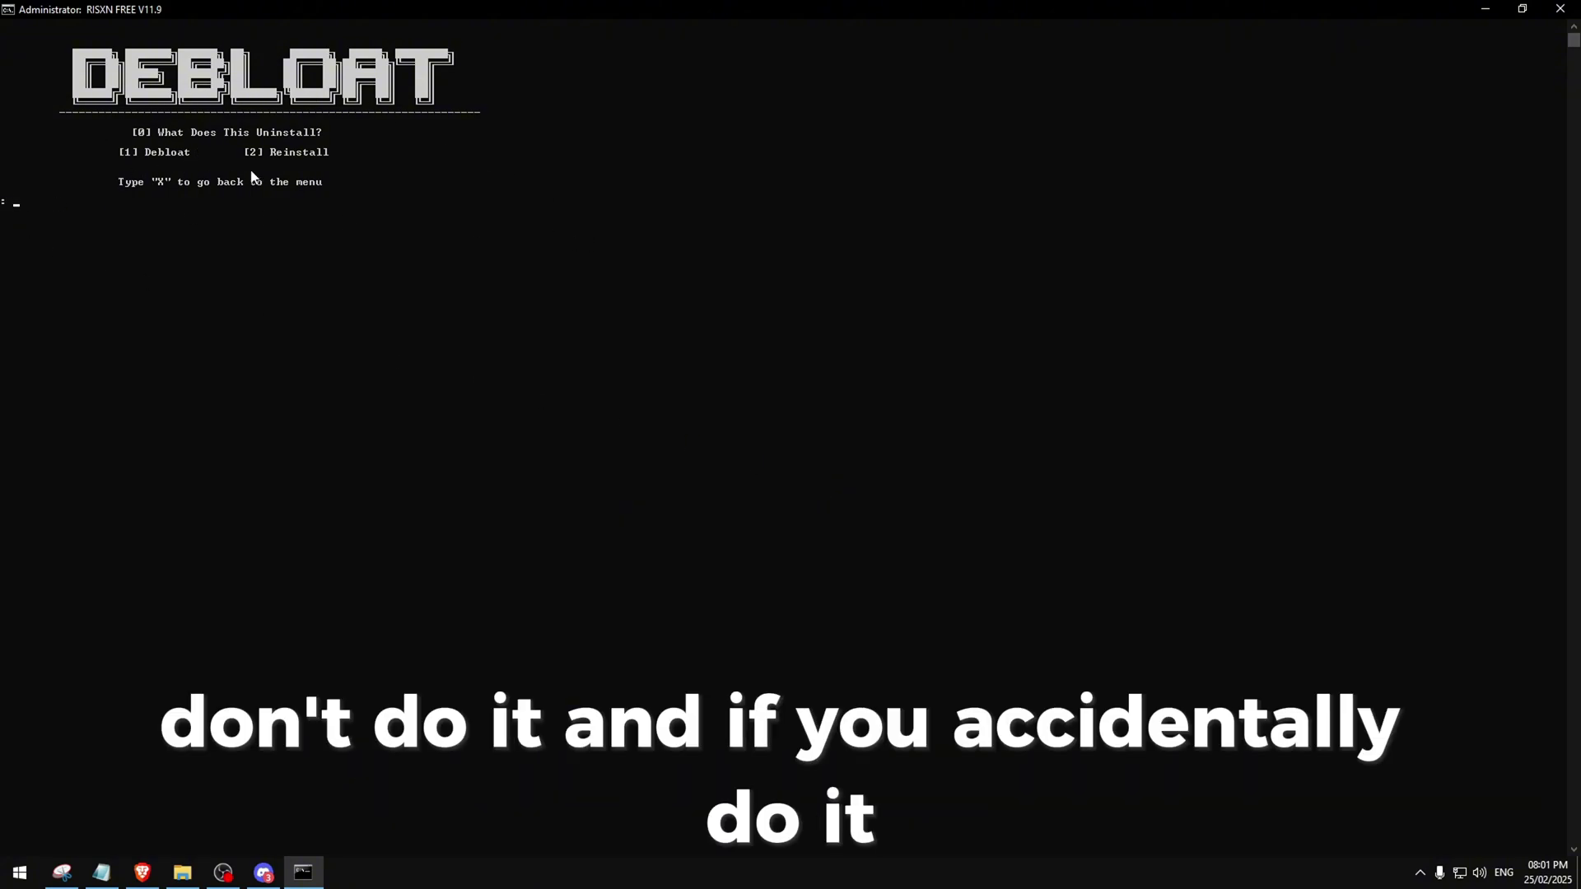
{"action": "type", "text": "x"}
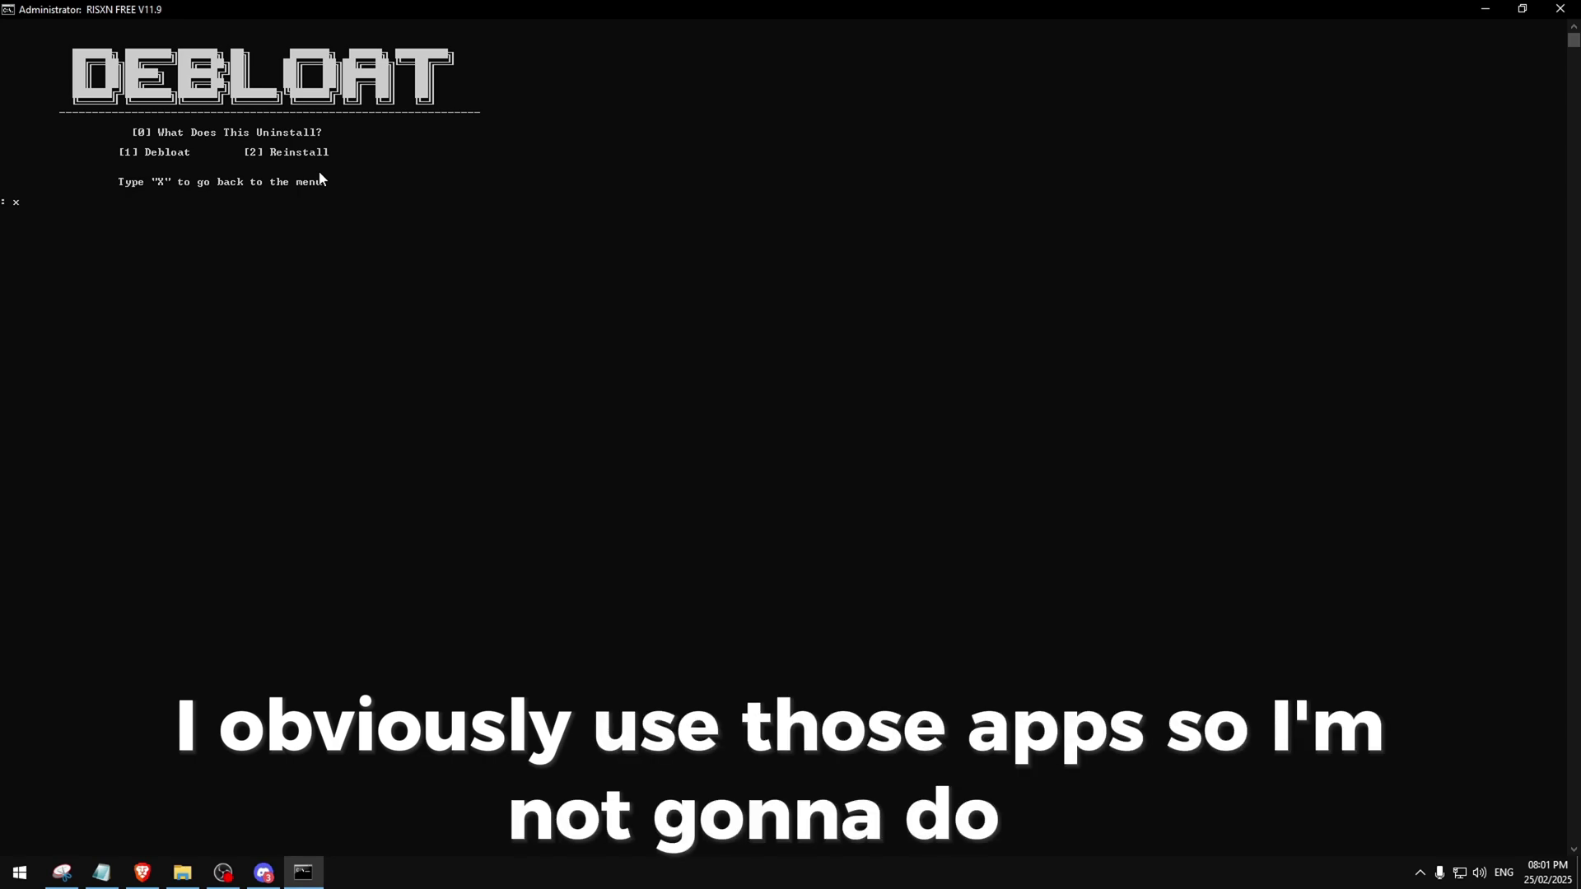
{"action": "key", "text": "Return"}
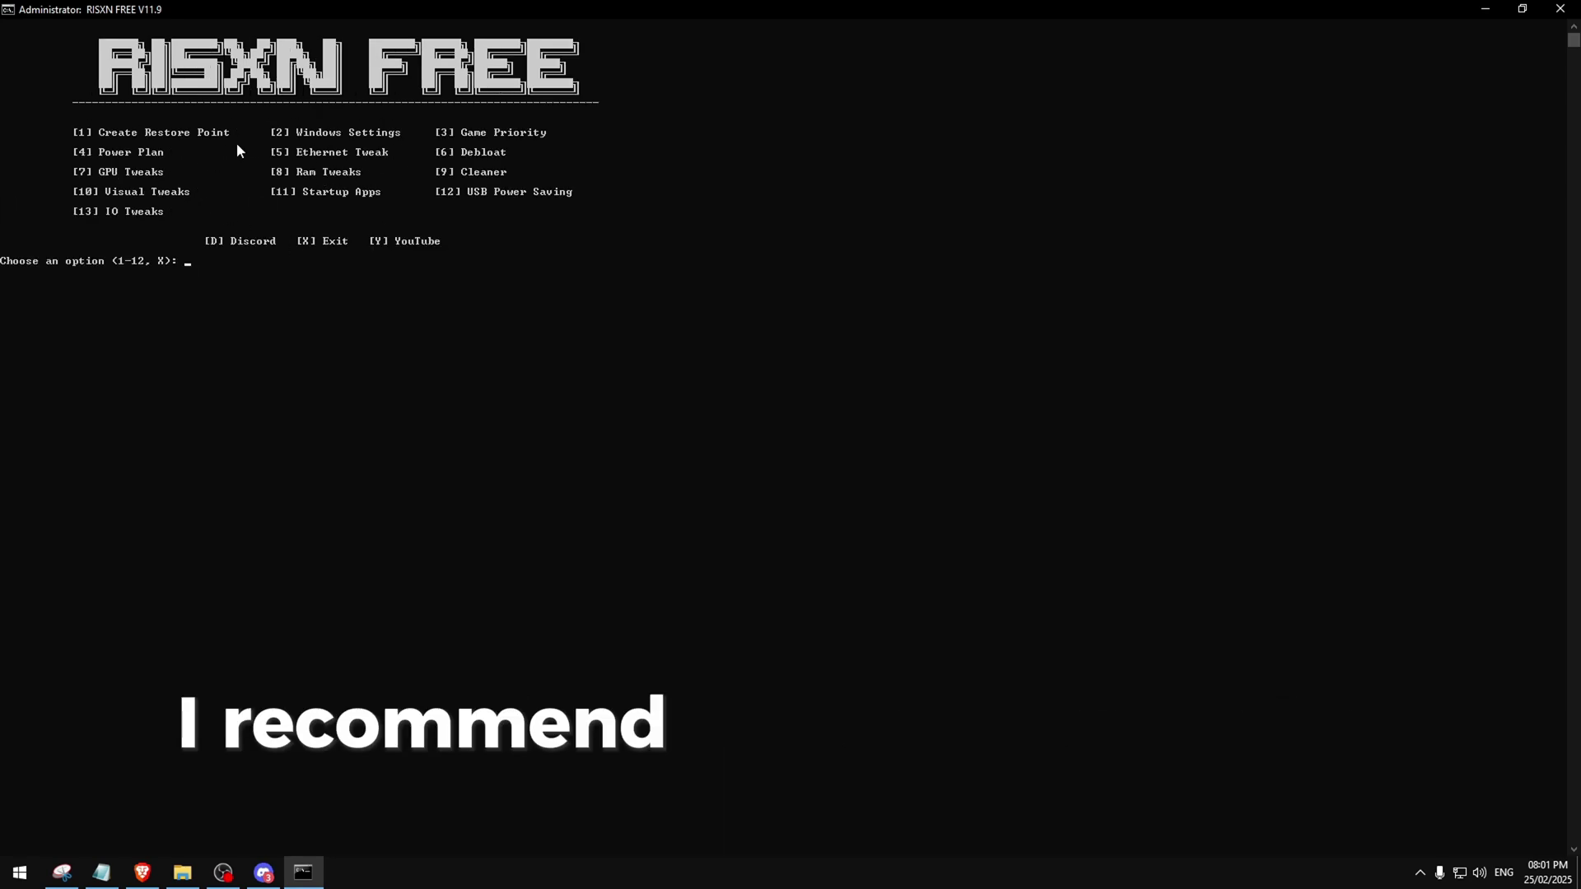
Apply the Nvidia GPU tweak through option 7
{"action": "type", "text": "7"}
{"action": "key", "text": "Return"}
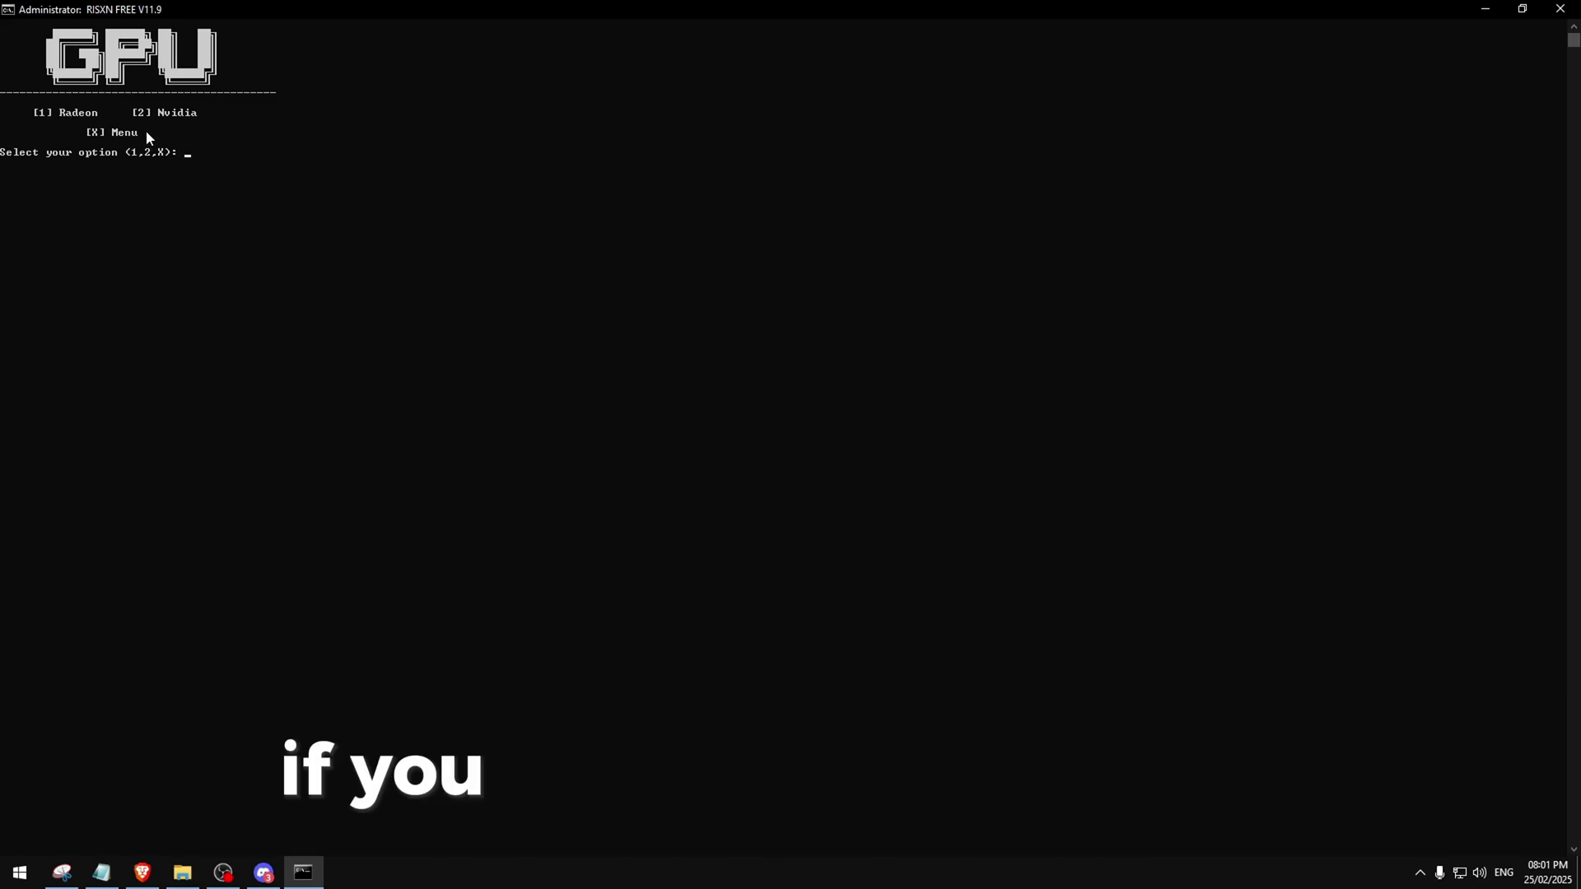
{"action": "type", "text": "2"}
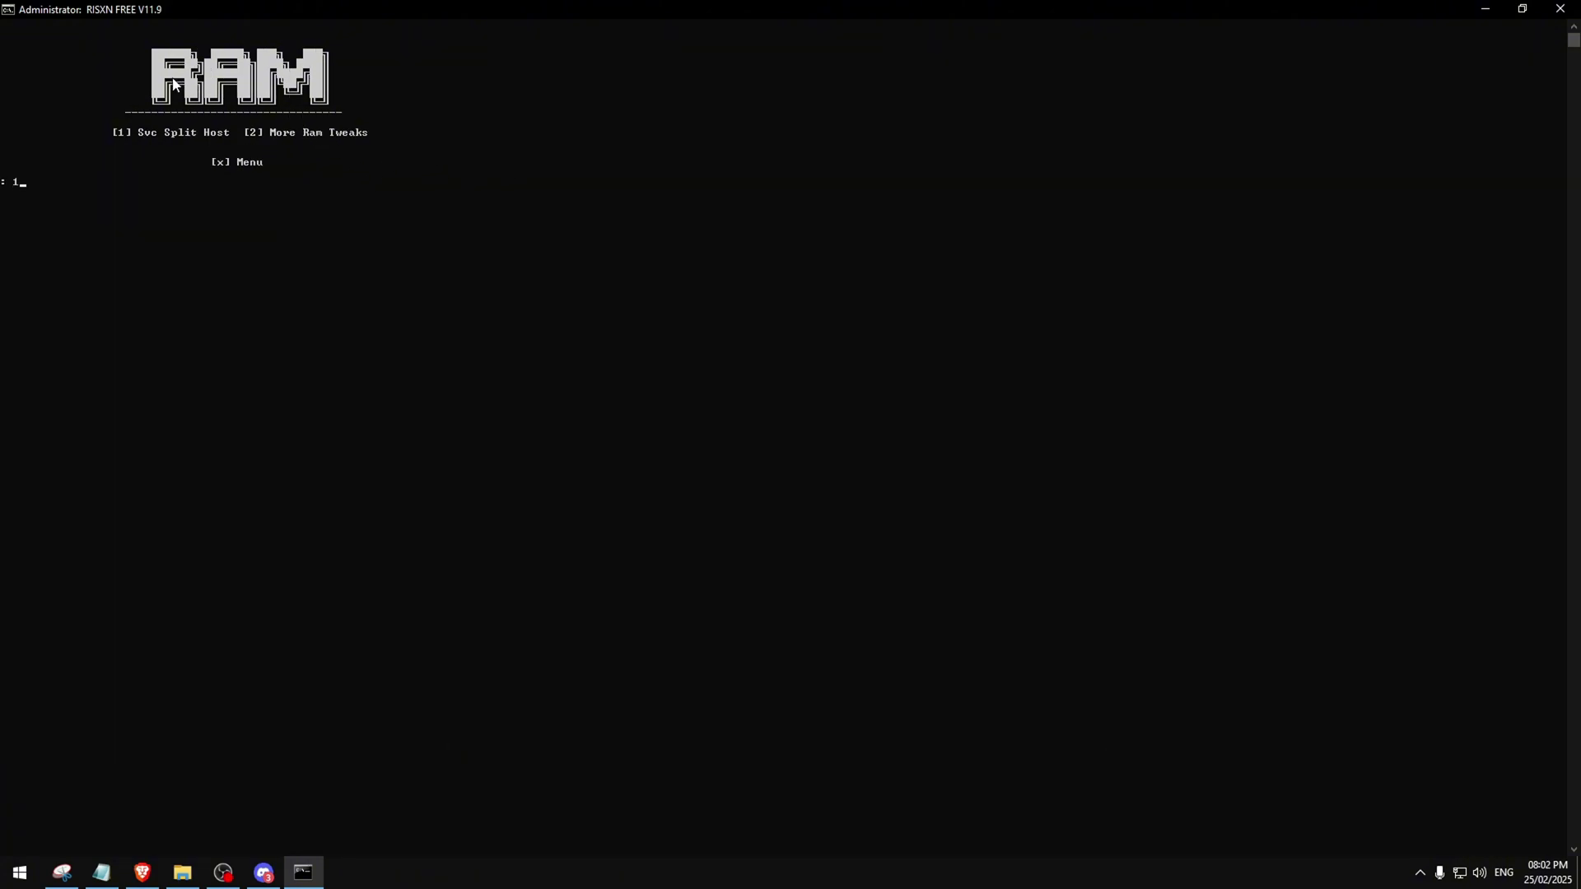
{"action": "key", "text": "Return"}
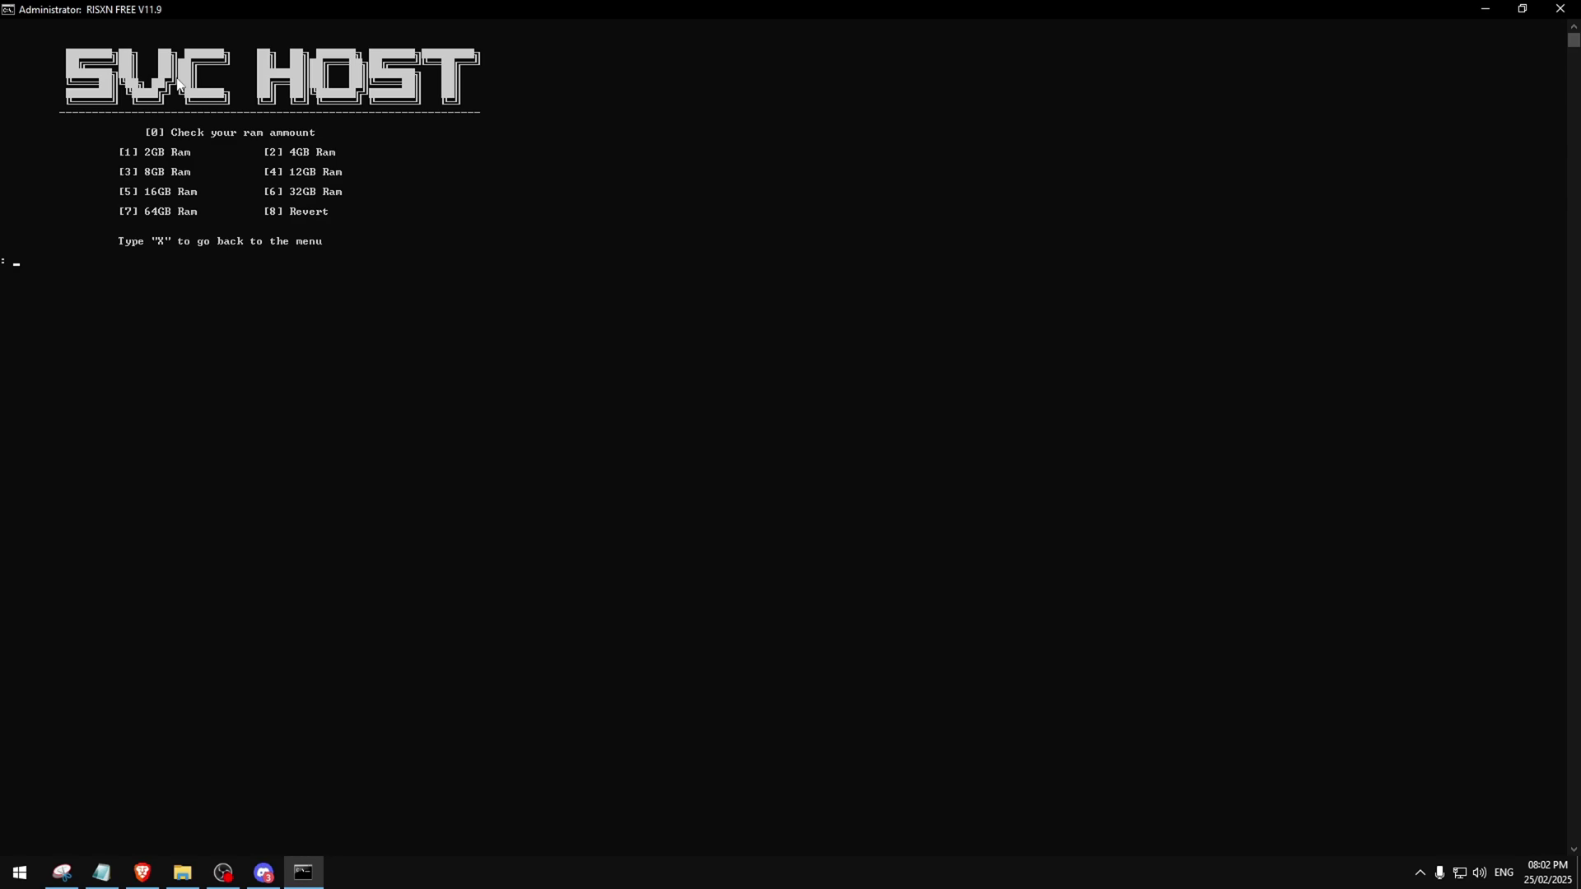
Confirm 32 GB of memory in Task Manager, then apply the 32GB RAM SvcHost split
{"action": "left_click", "coordinate": [569, 885]}
{"action": "right_click", "coordinate": [569, 886]}
{"action": "left_click", "coordinate": [609, 791]}
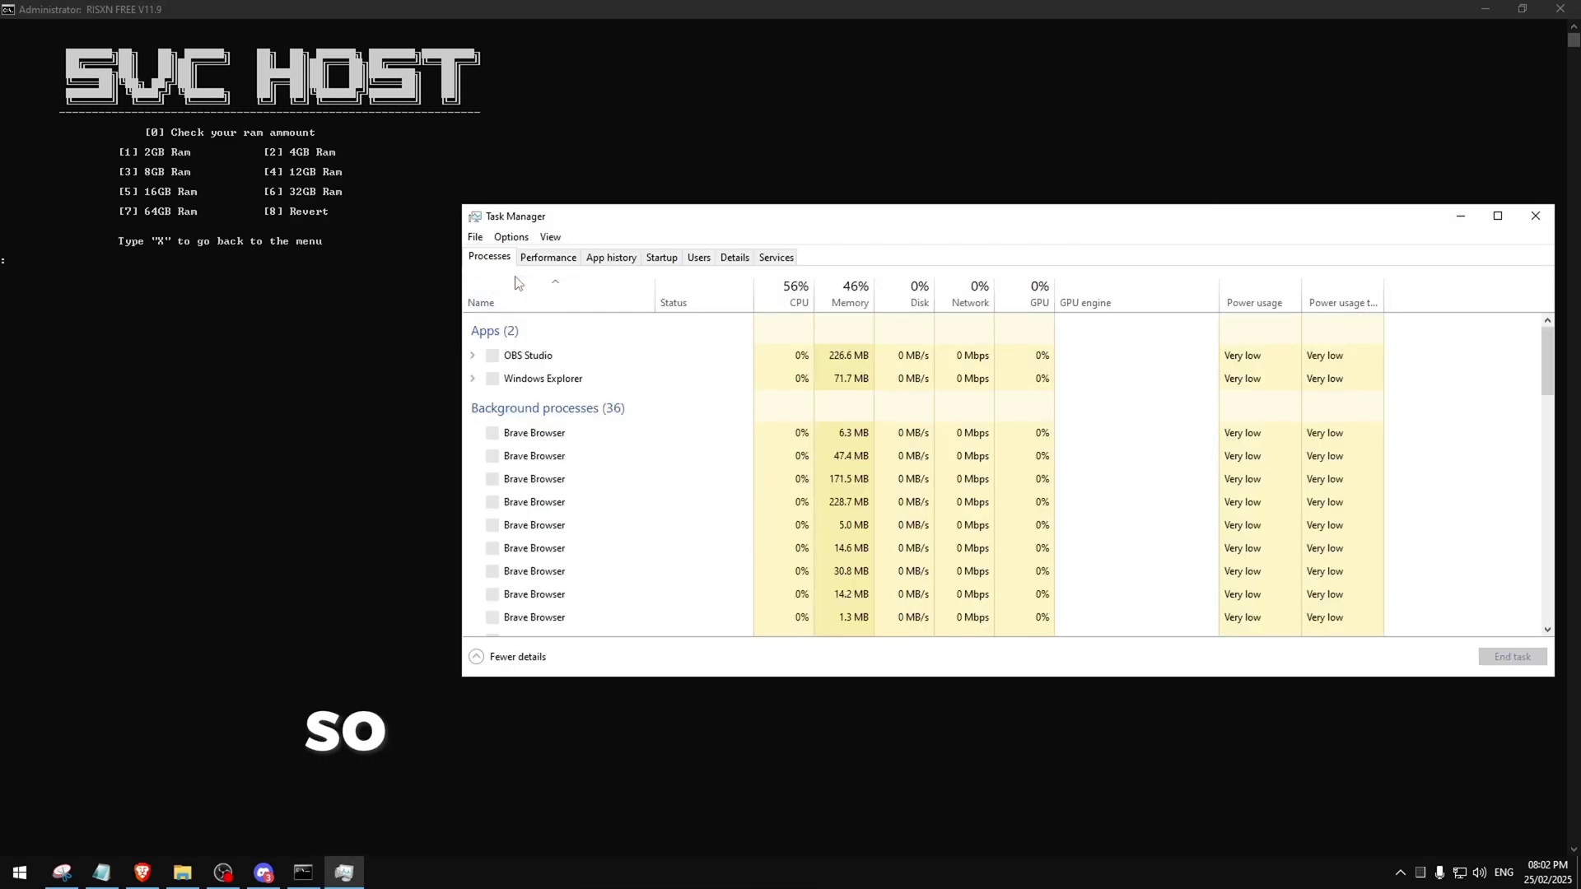
{"action": "left_click", "coordinate": [548, 258]}
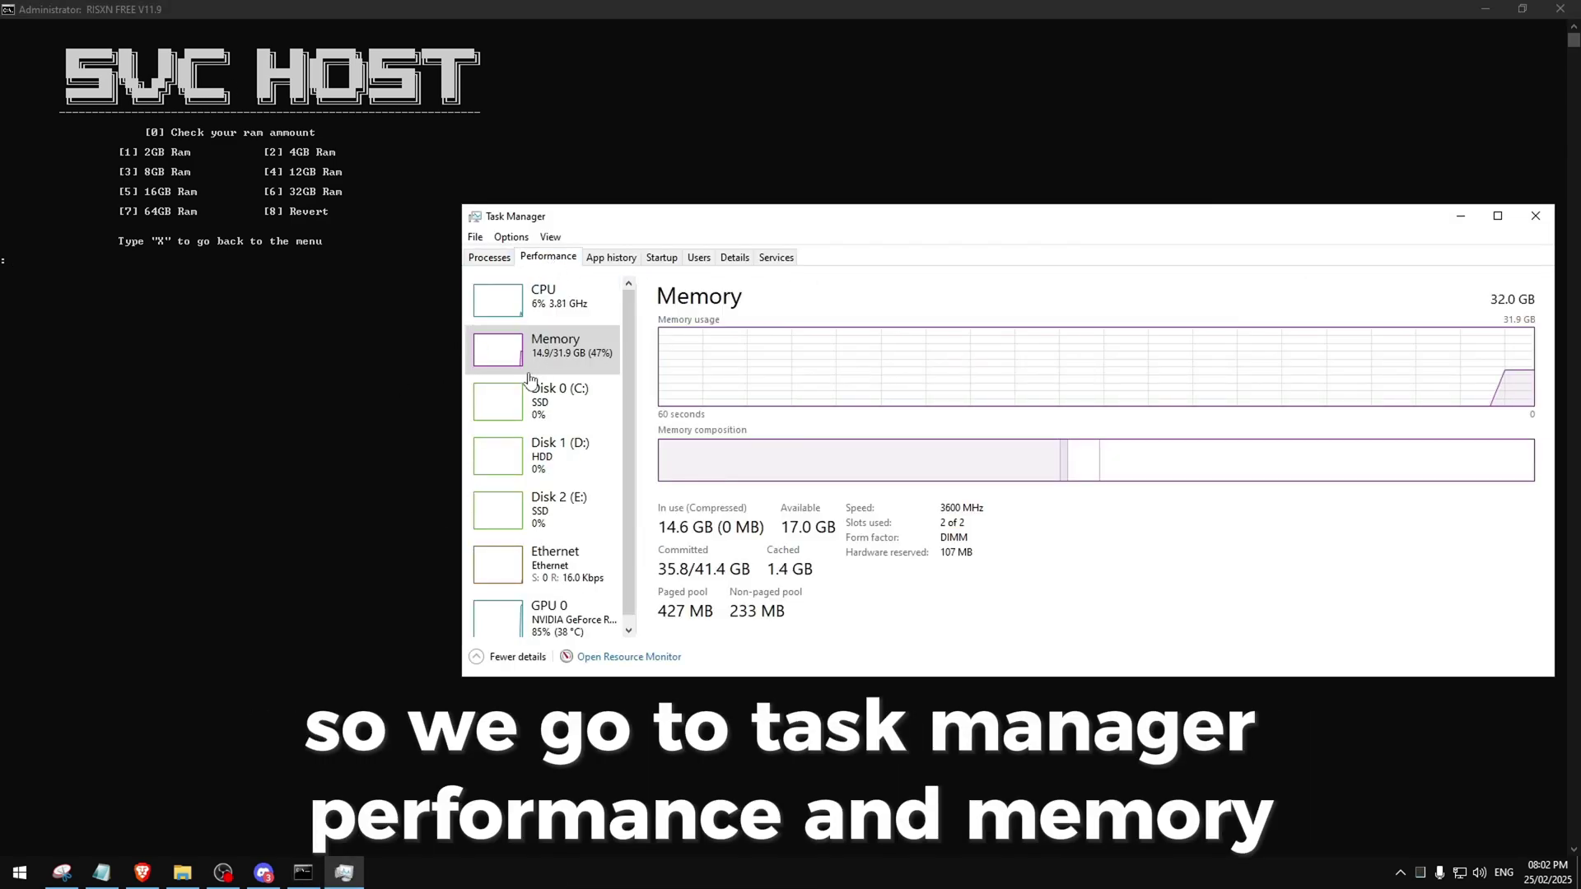
{"action": "left_click", "coordinate": [1535, 216]}
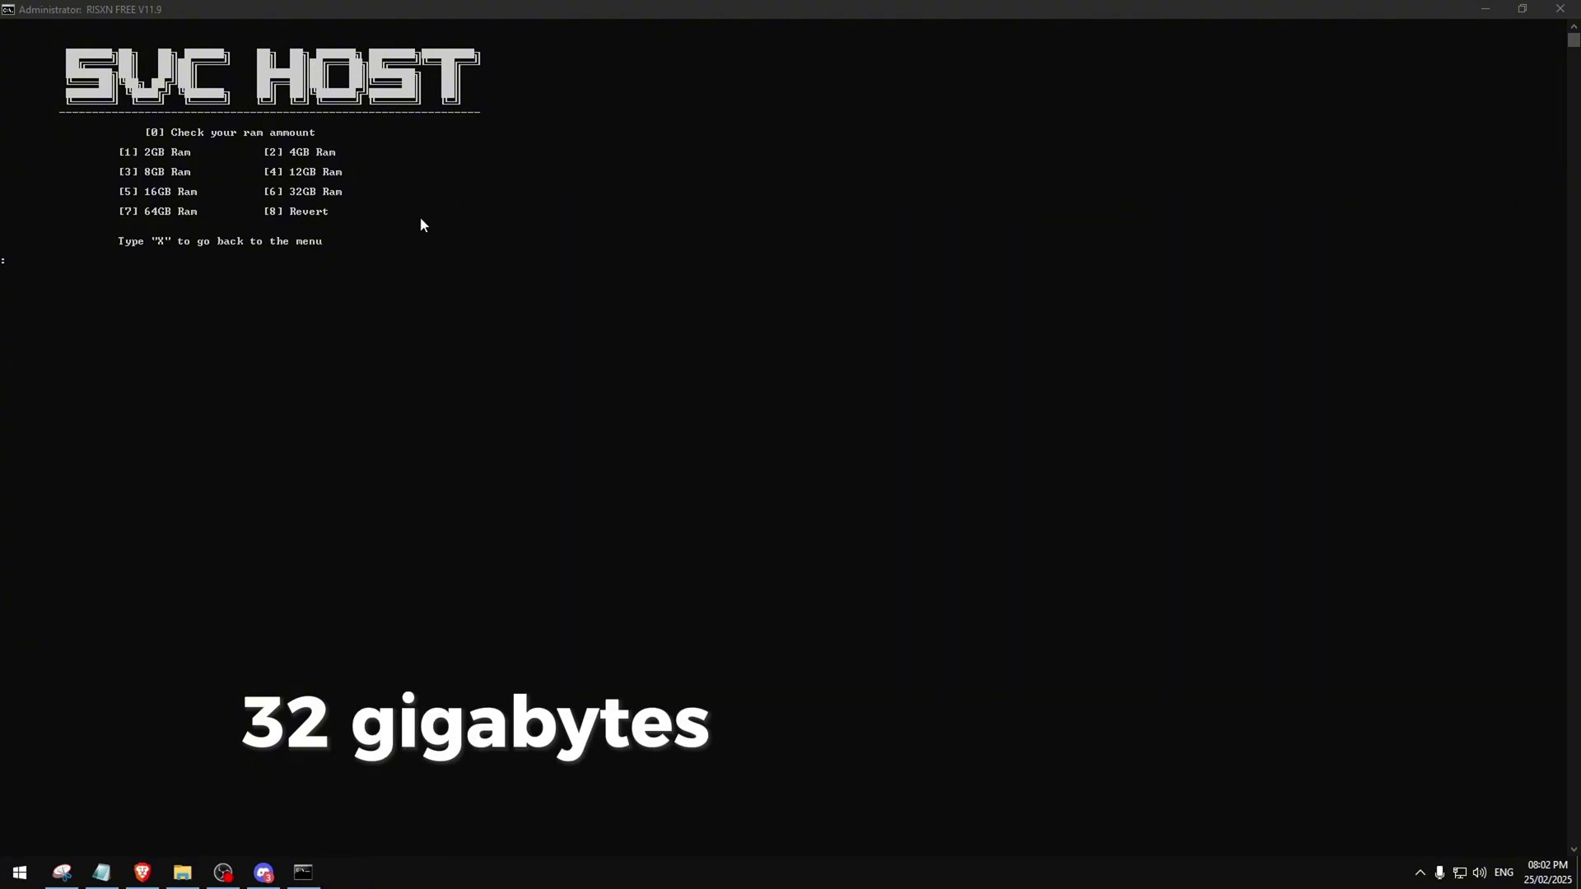
{"action": "left_click", "coordinate": [295, 205]}
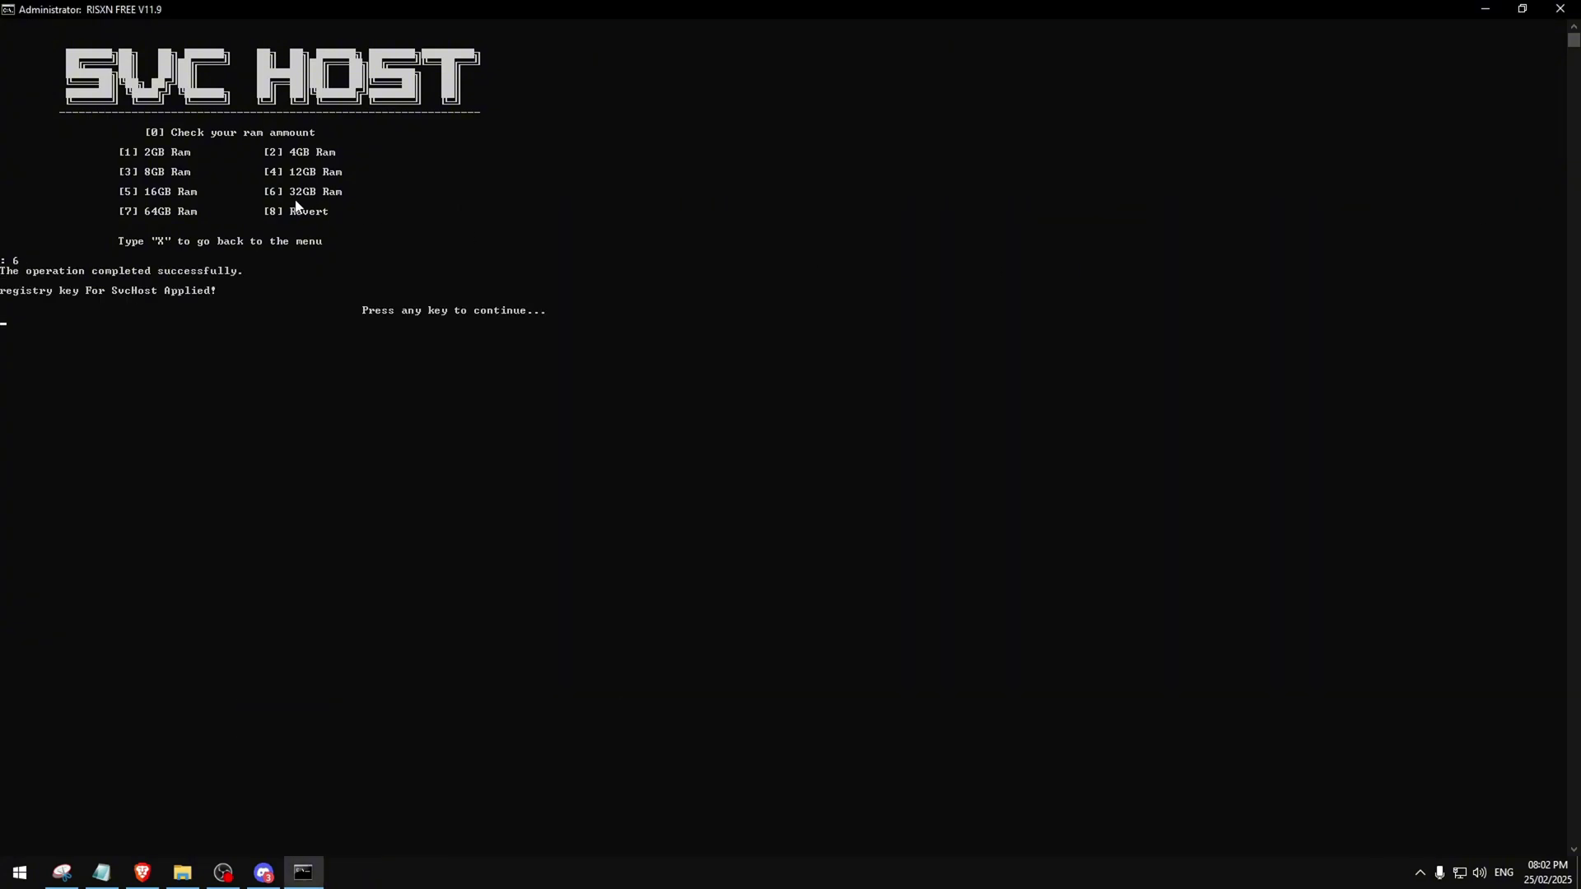
{"action": "key", "text": "Return"}
Apply the extra RAM tweaks (option 2) and exit the RAM menu with x
{"action": "type", "text": "2"}
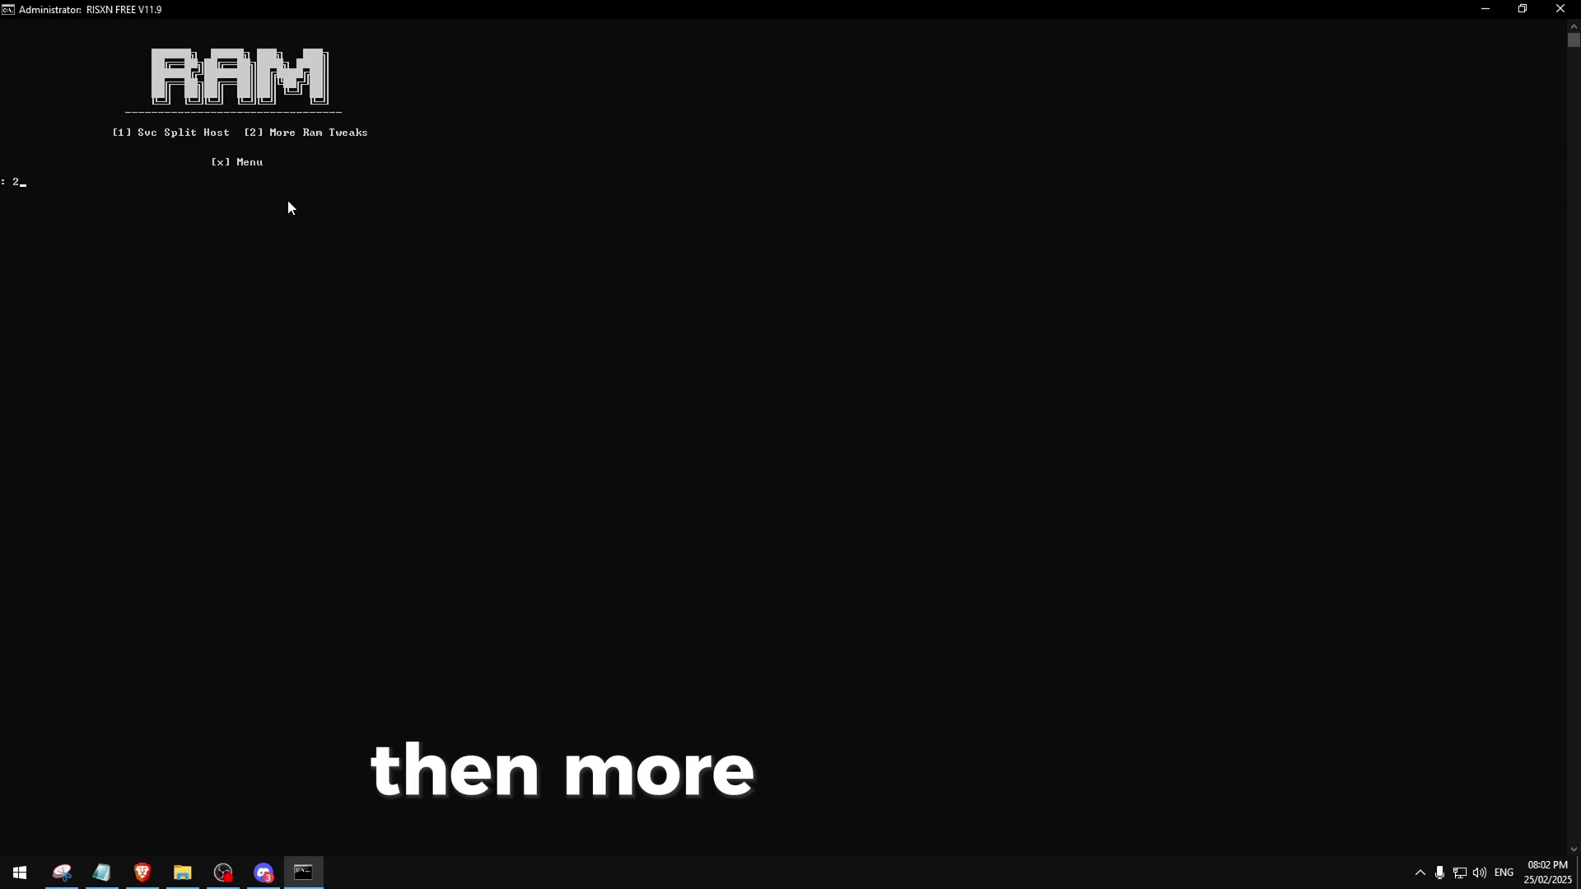
{"action": "key", "text": "Return"}
{"action": "key", "text": "Return"}
{"action": "type", "text": "x"}
{"action": "key", "text": "Return"}
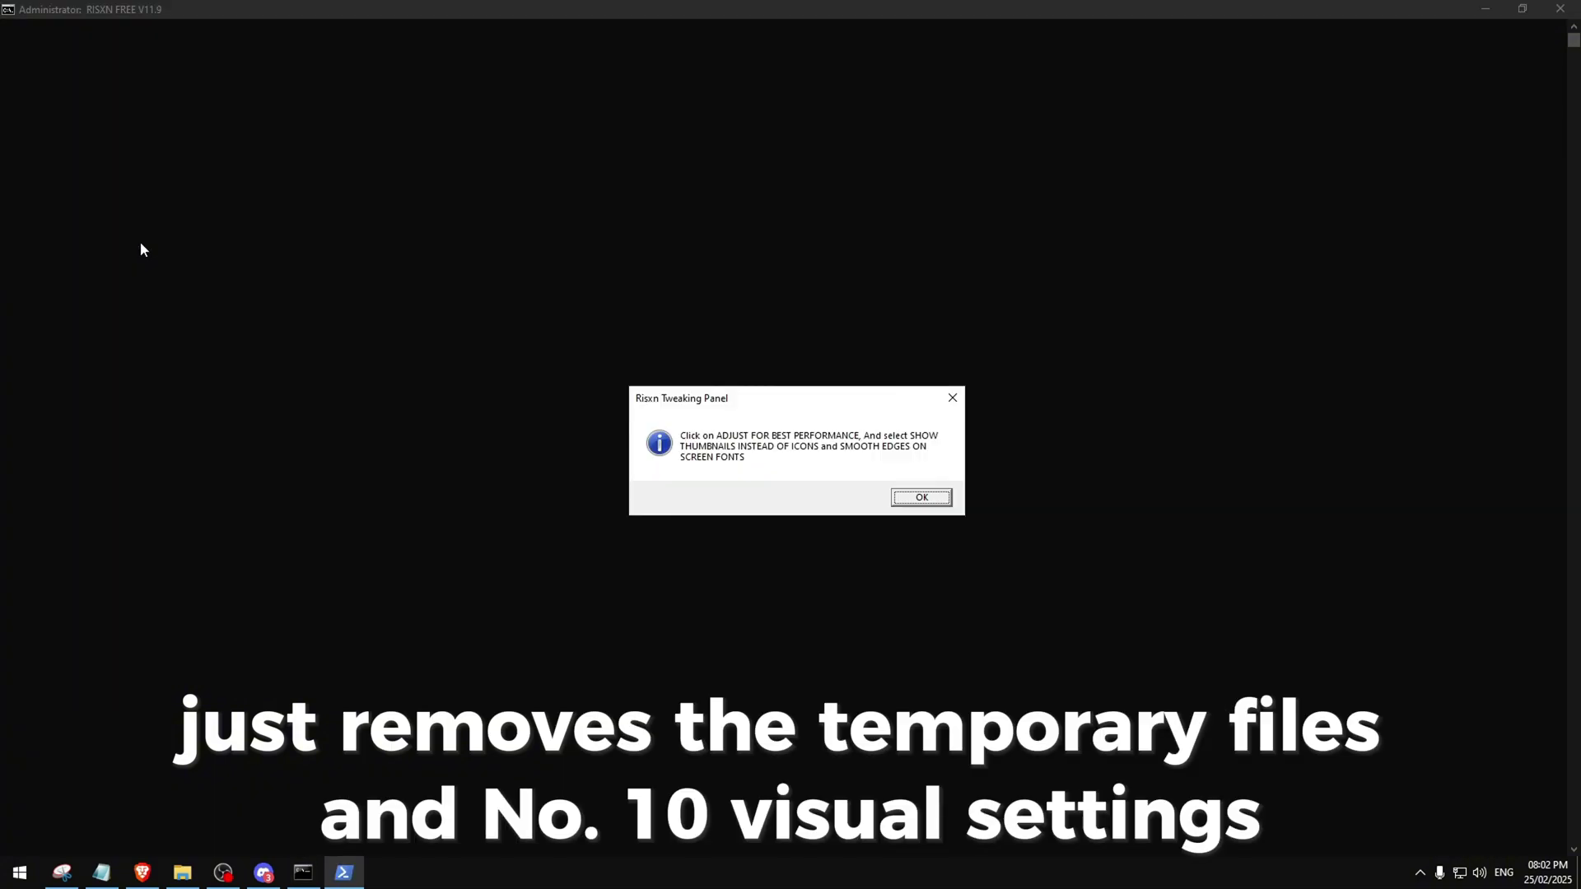
Set visual effects to best performance, keeping thumbnails and smooth screen-font edges
{"action": "left_click", "coordinate": [910, 499]}
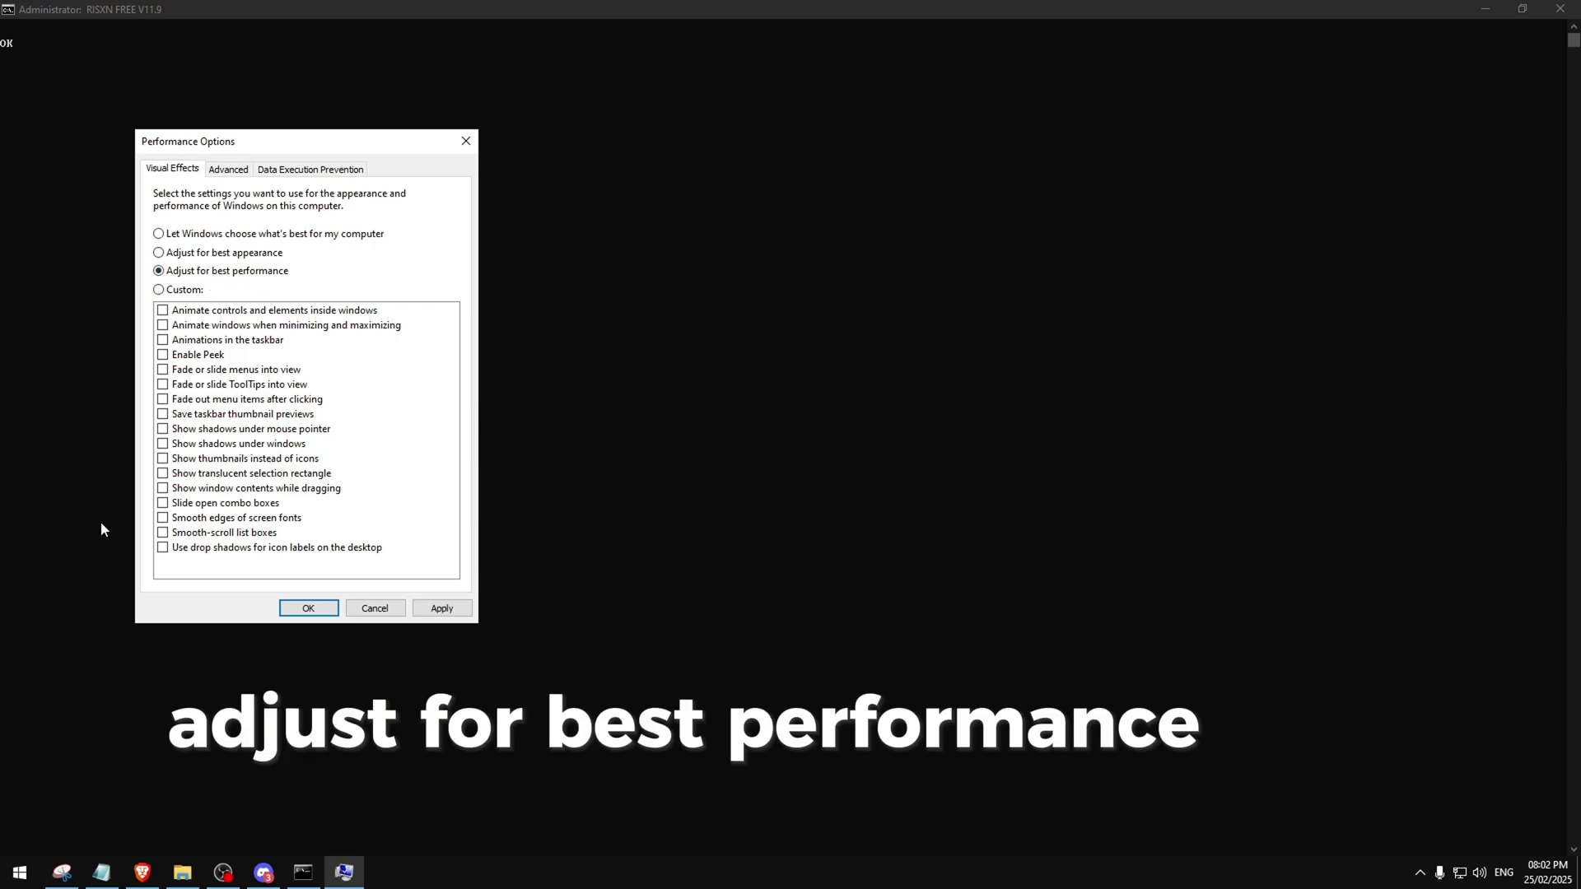
{"action": "left_click", "coordinate": [207, 519]}
{"action": "left_click", "coordinate": [214, 458]}
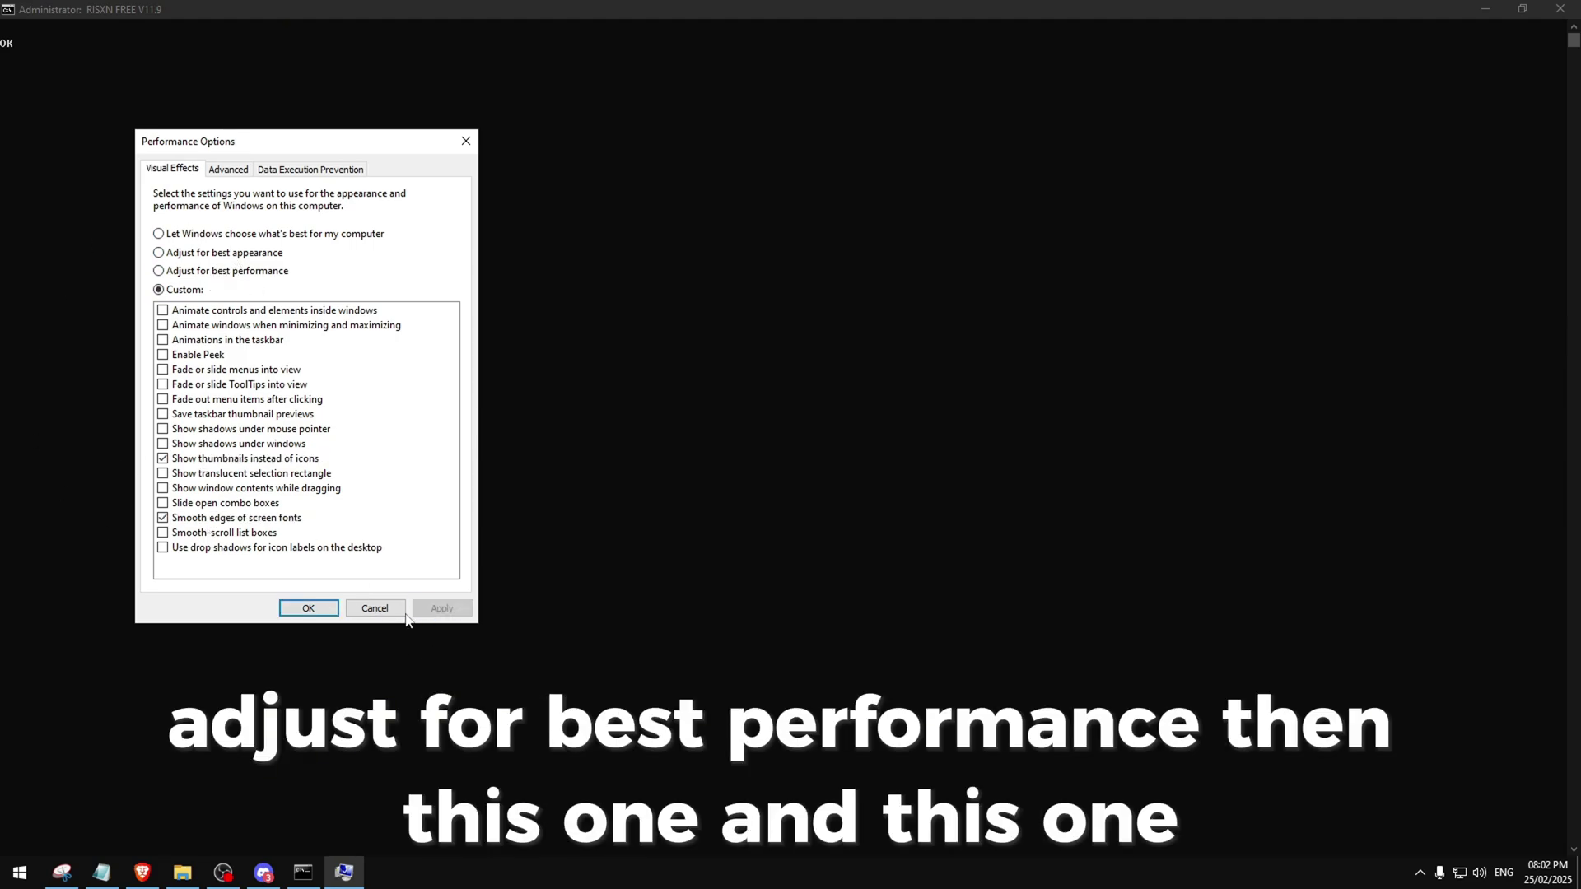
{"action": "left_click", "coordinate": [309, 608]}
Run startup option 11 and verify in Task Manager that all startup apps are disabled
{"action": "key", "text": "Return"}
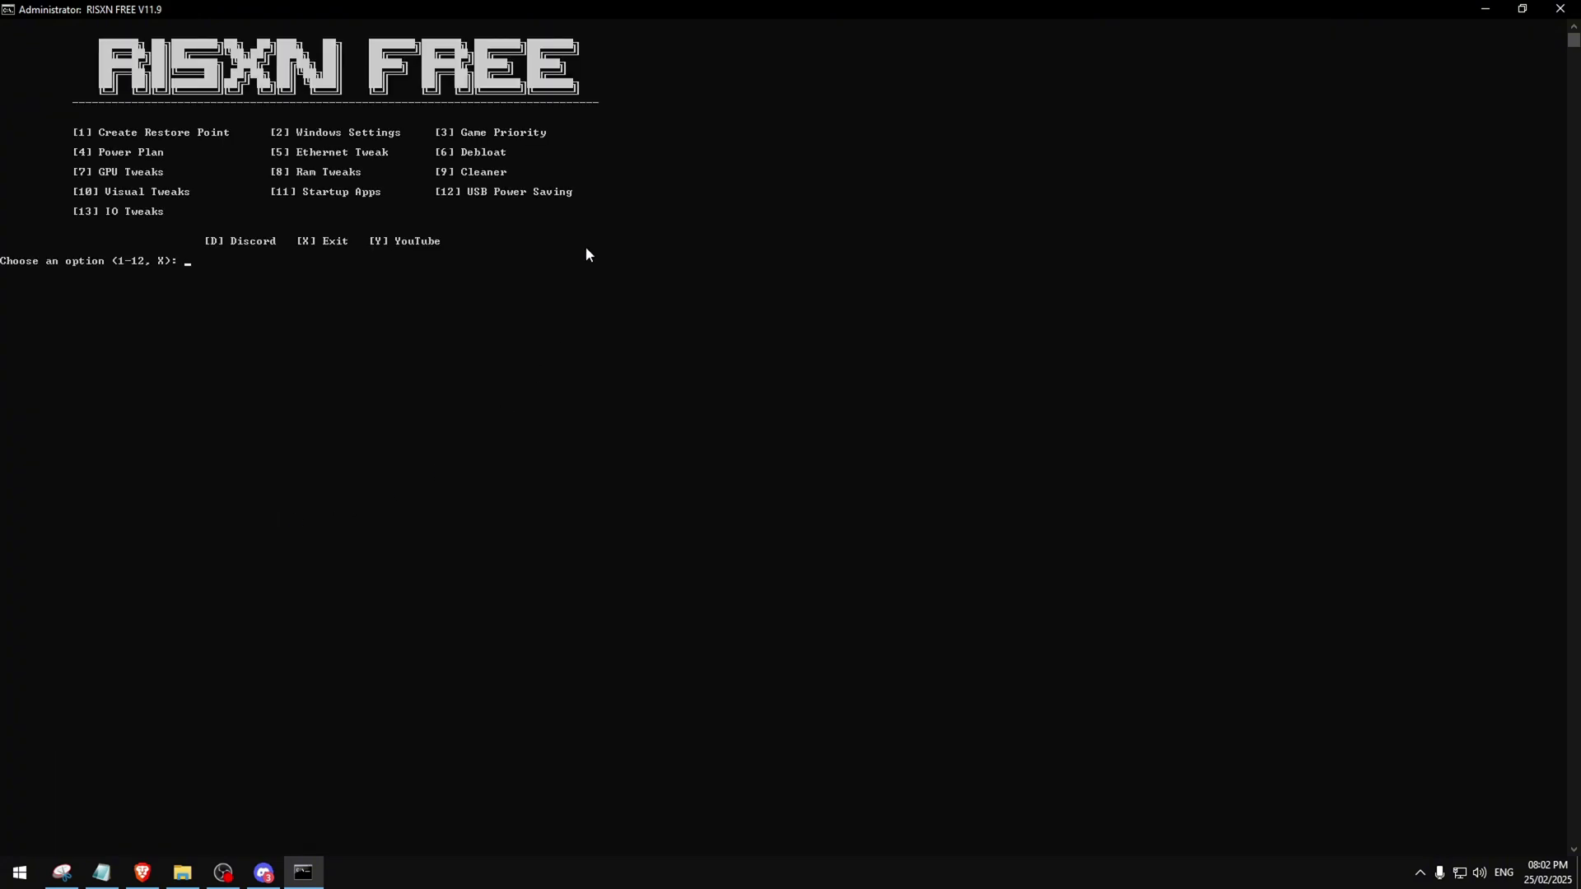
{"action": "type", "text": "11"}
{"action": "key", "text": "Return"}
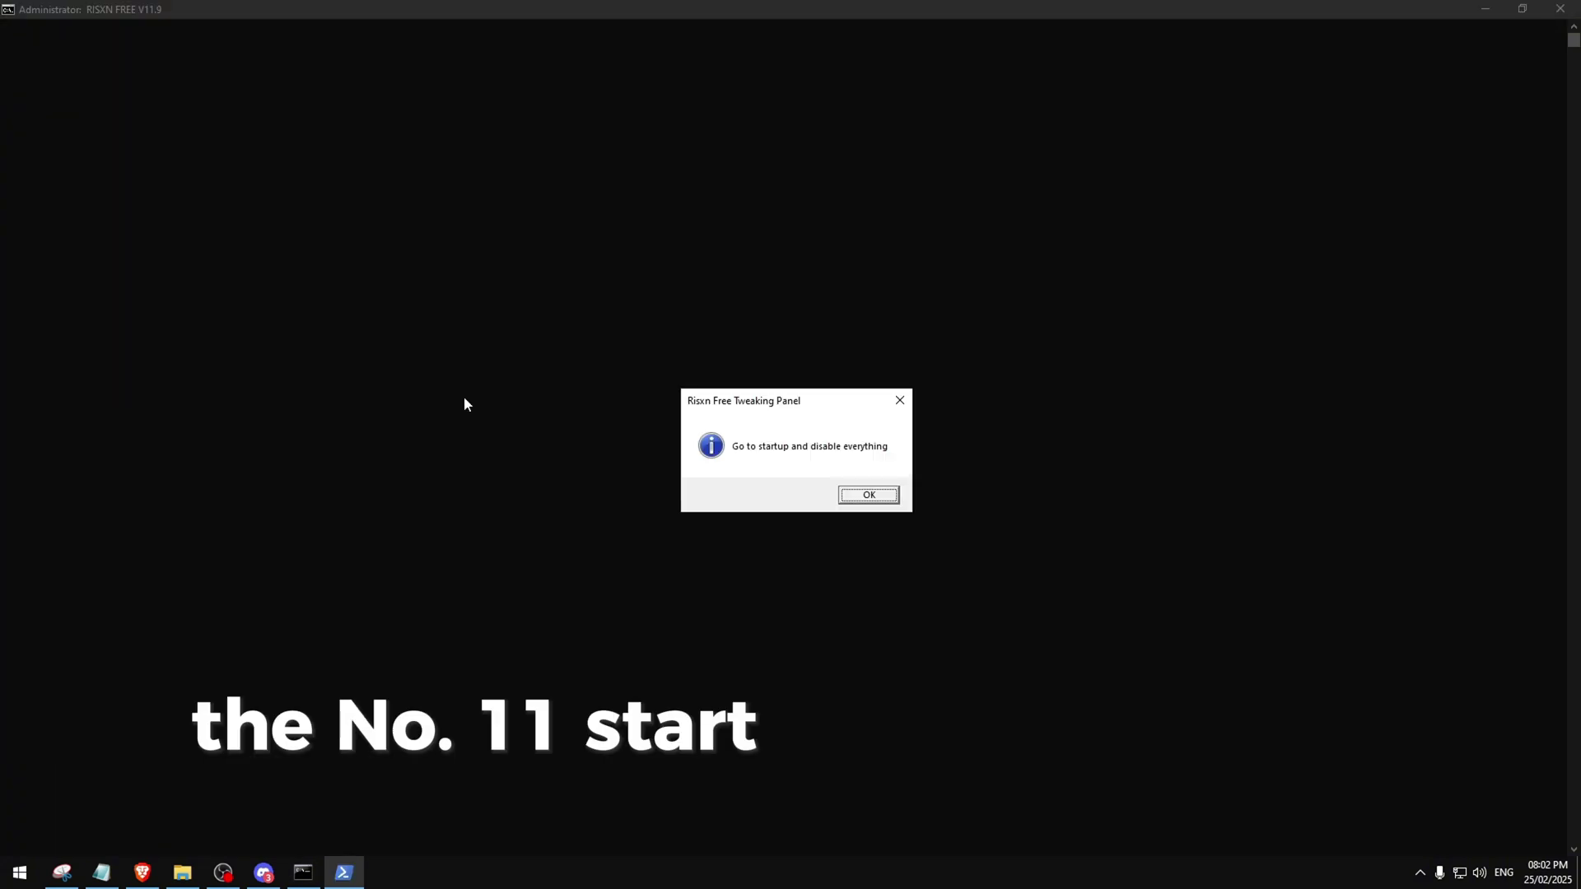
{"action": "left_click", "coordinate": [866, 497]}
{"action": "left_click", "coordinate": [663, 257]}
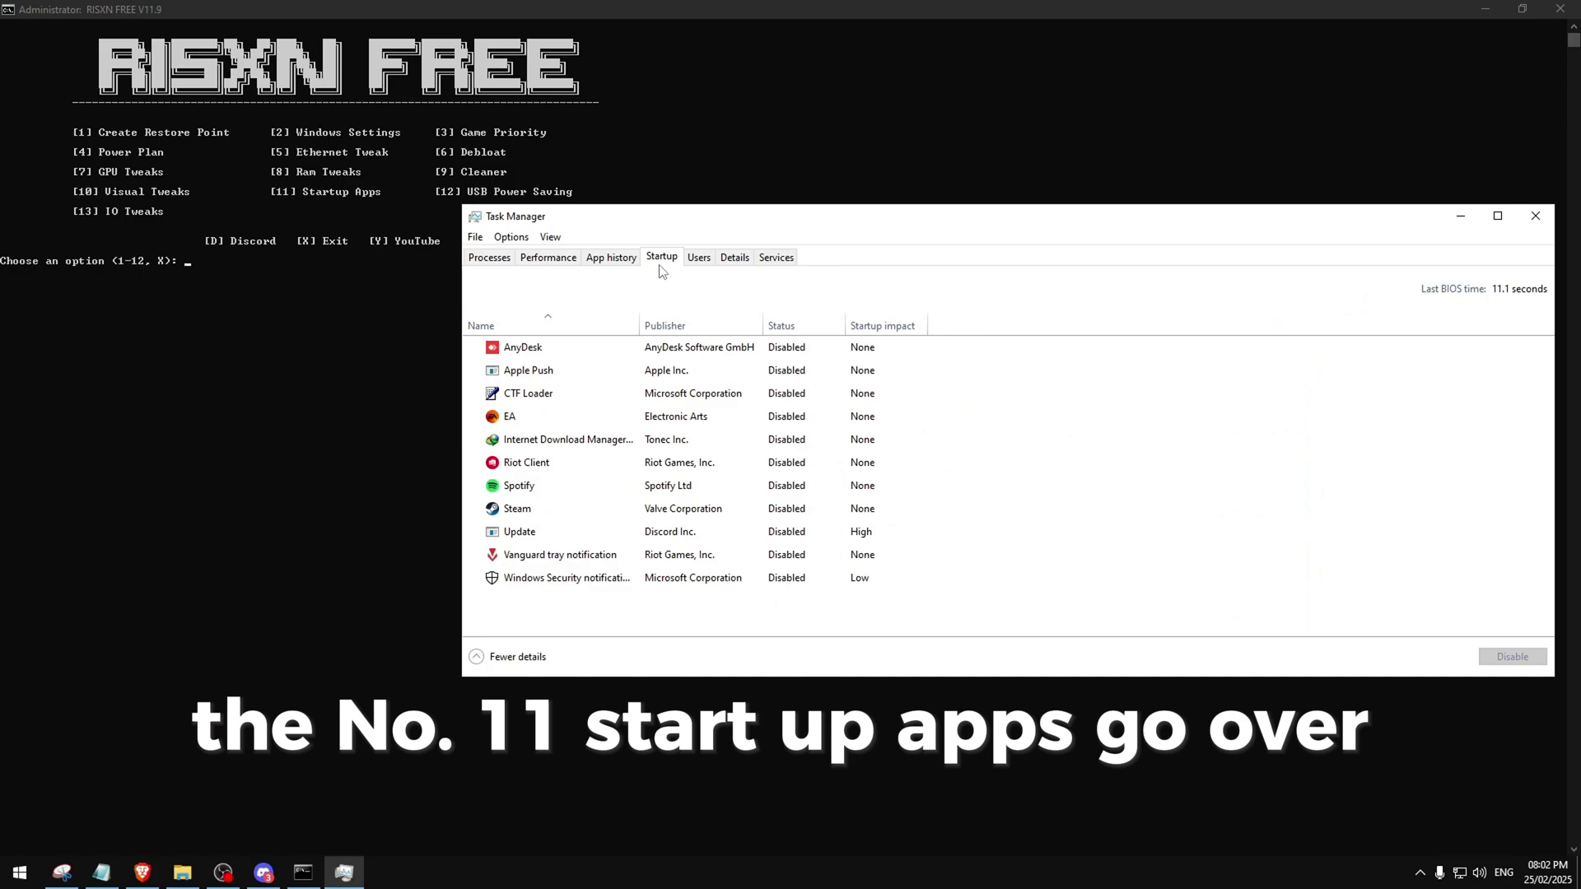
{"action": "left_click", "coordinate": [429, 491]}
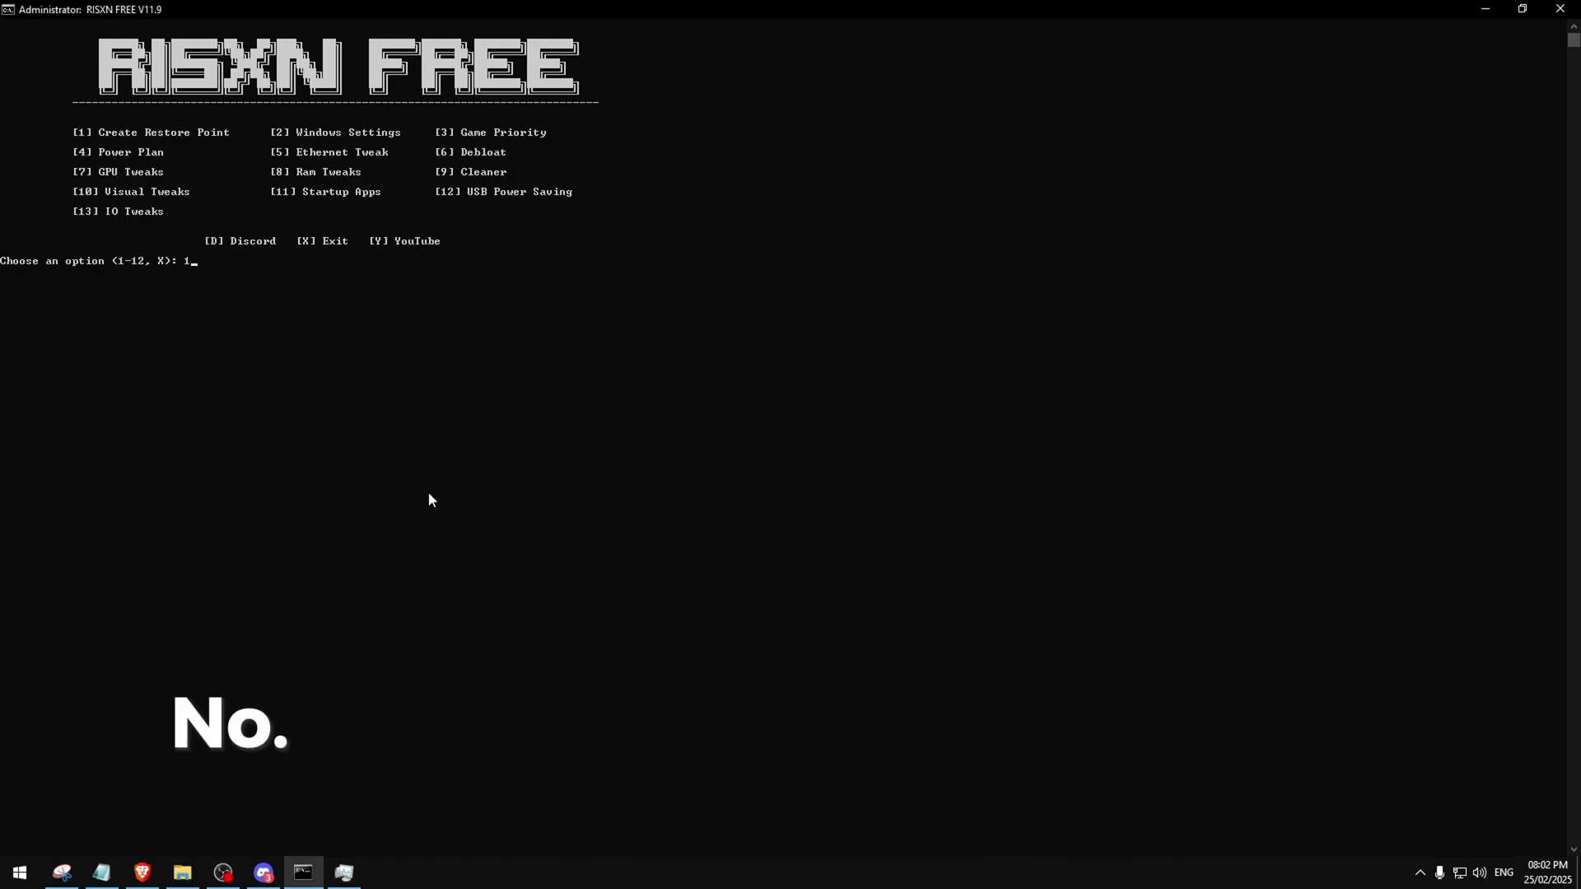
Disable USB power saving with option 12 and run the IO tweaks with option 13
{"action": "type", "text": "12"}
{"action": "key", "text": "Return"}
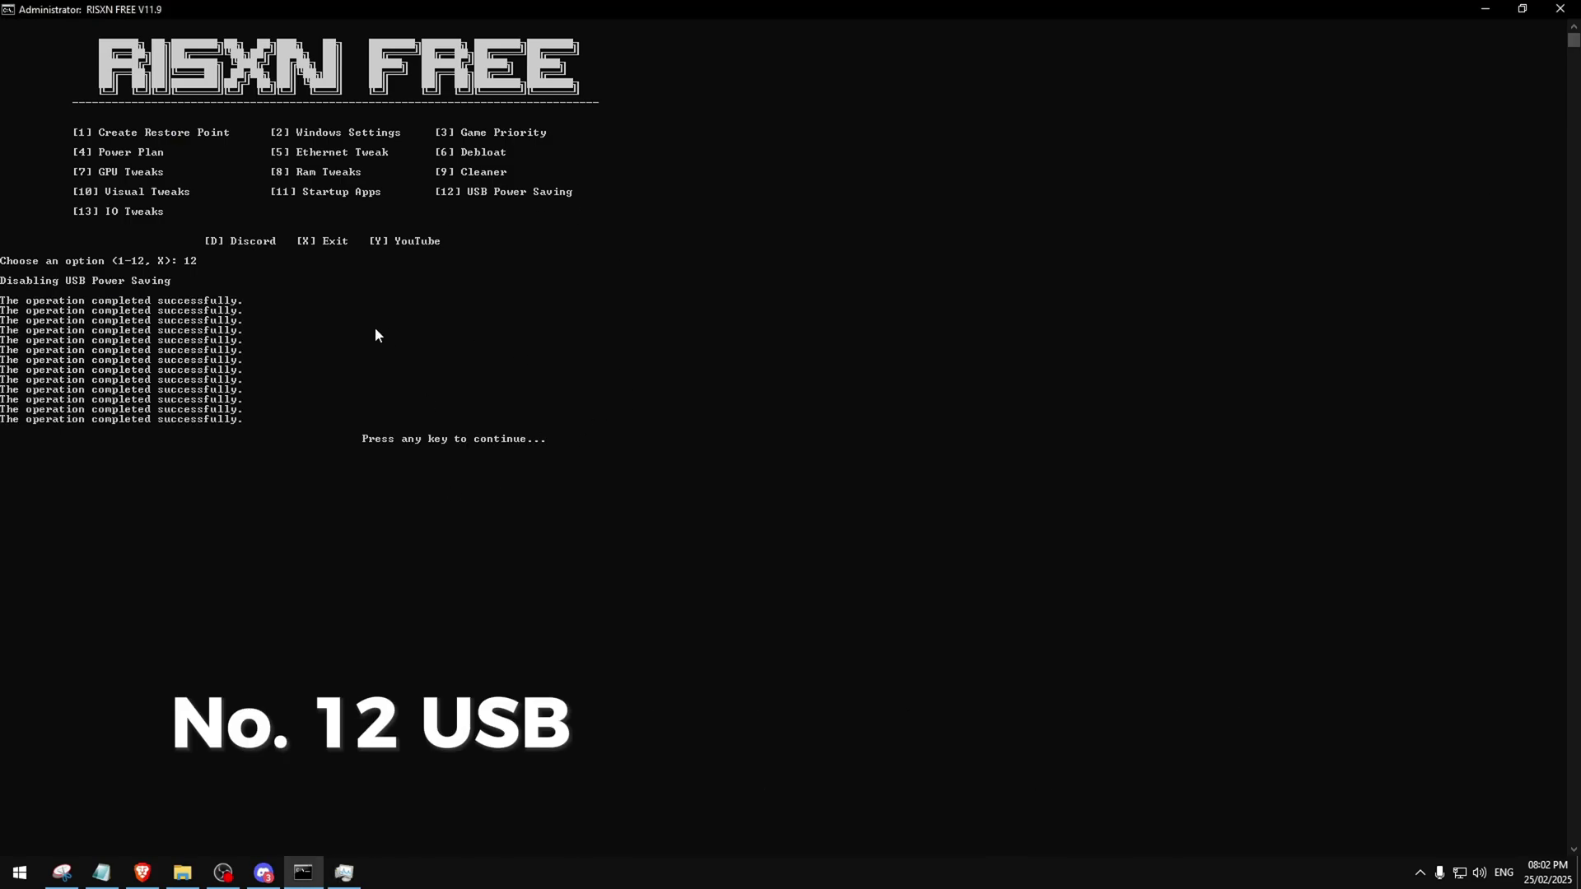
{"action": "key", "text": "Return"}
{"action": "type", "text": "134"}
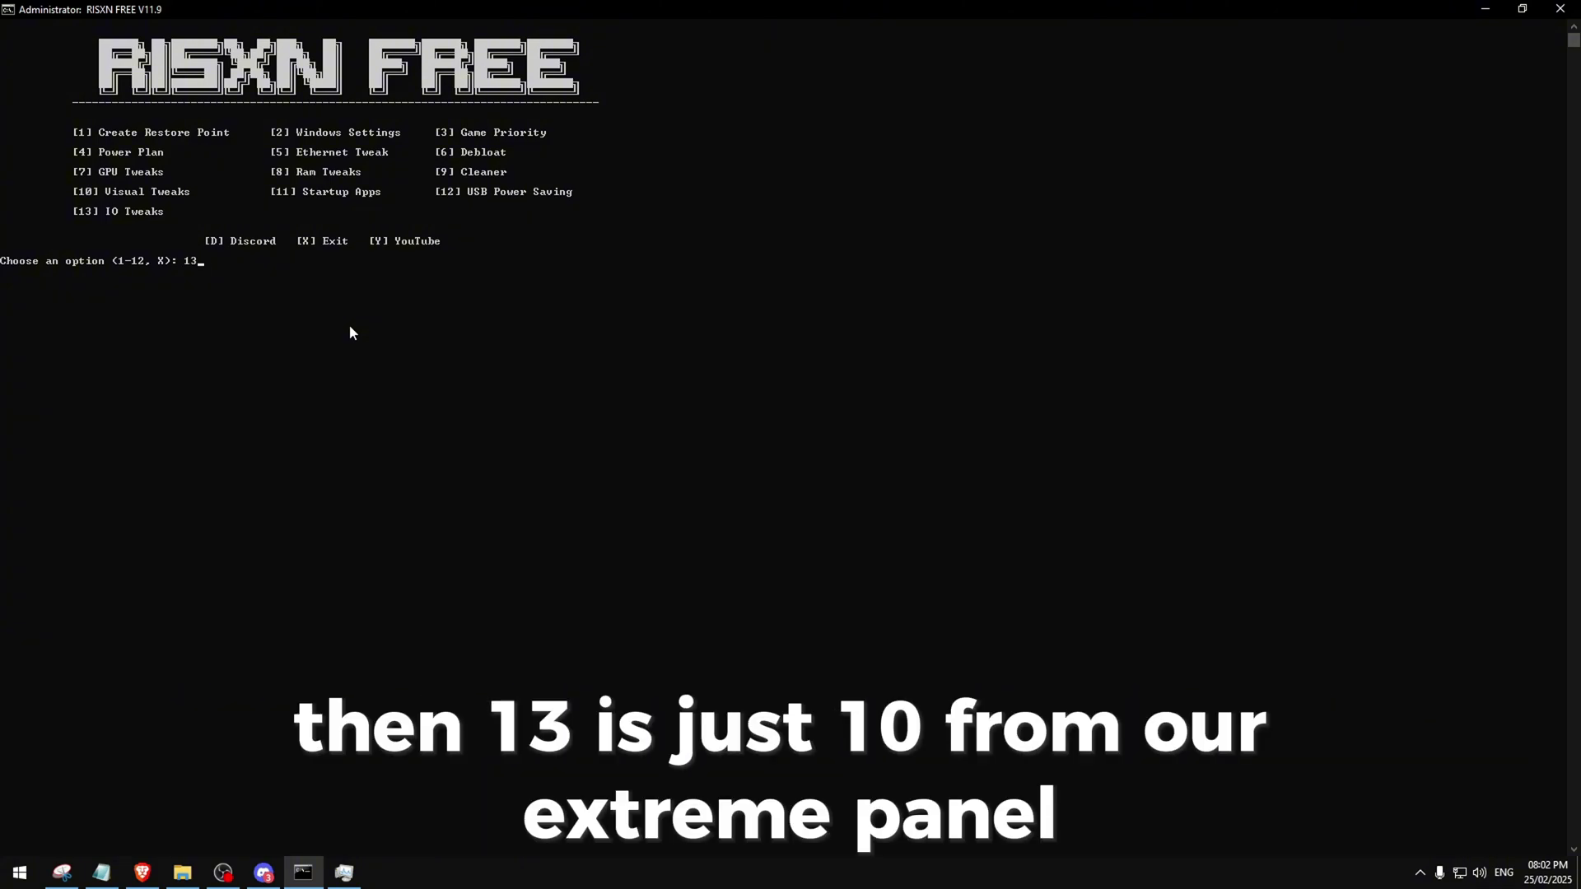
{"action": "key", "text": "Return"}
{"action": "key", "text": "Return"}
{"action": "key", "text": "super"}
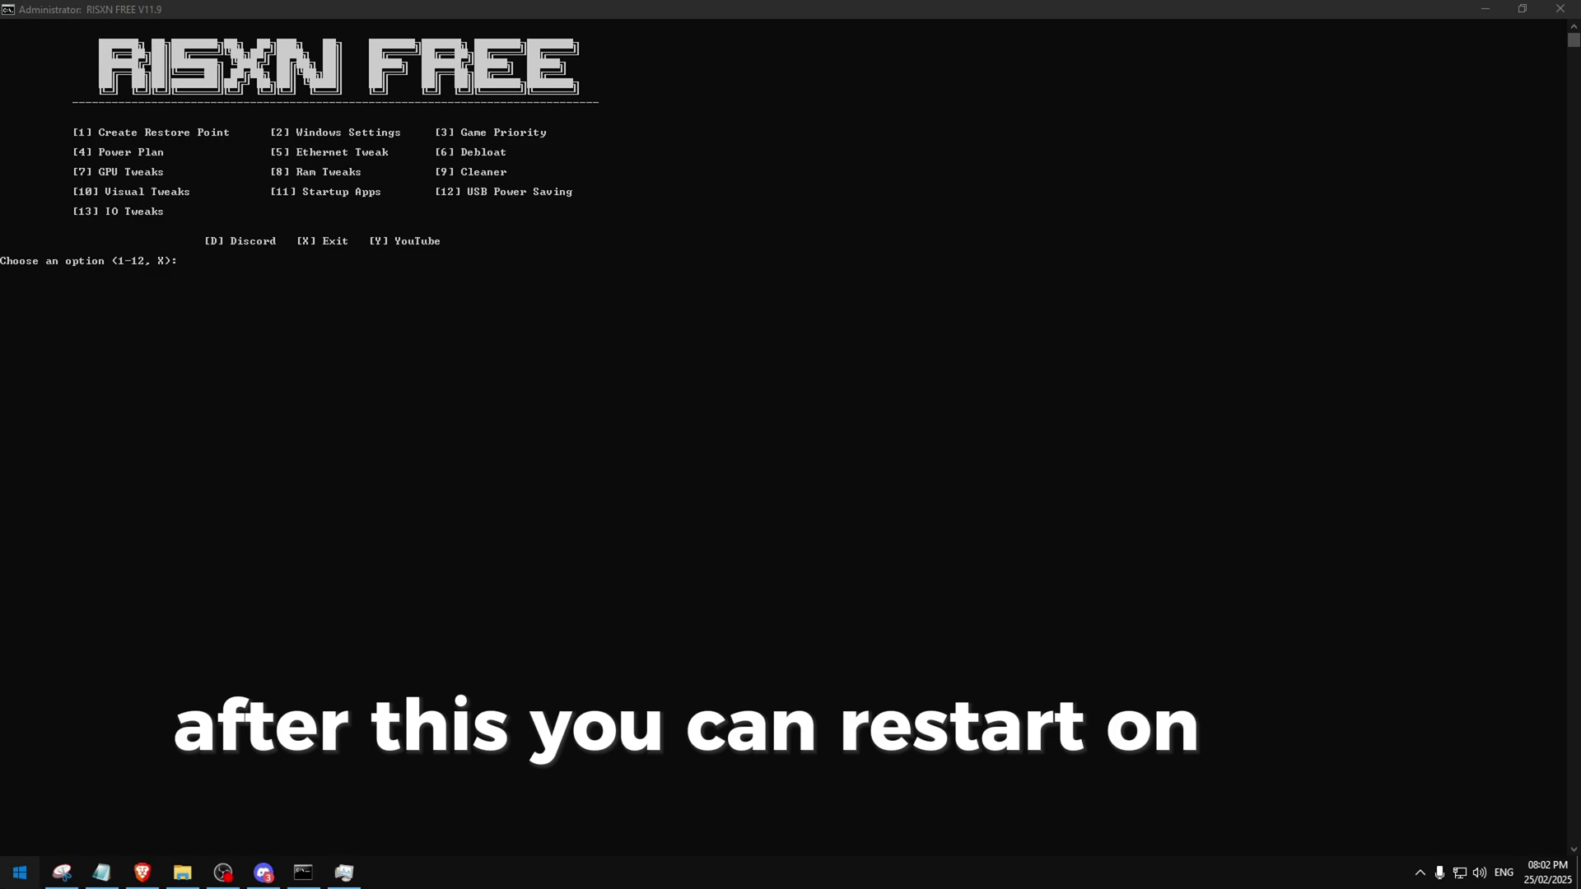
{"action": "left_click", "coordinate": [608, 674]}
{"action": "left_click", "coordinate": [179, 268]}
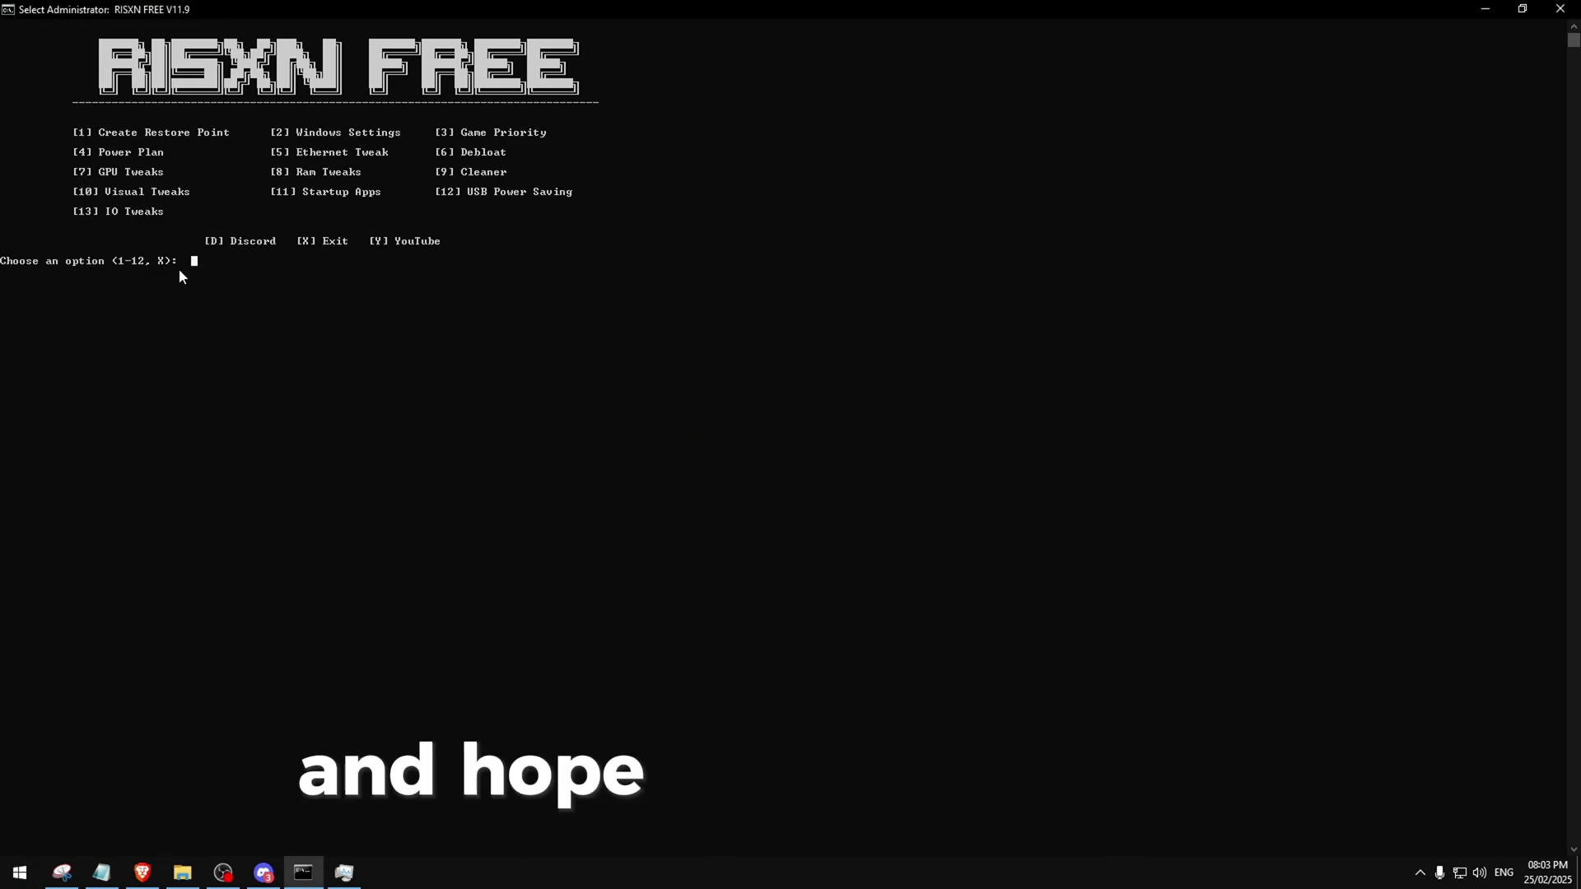